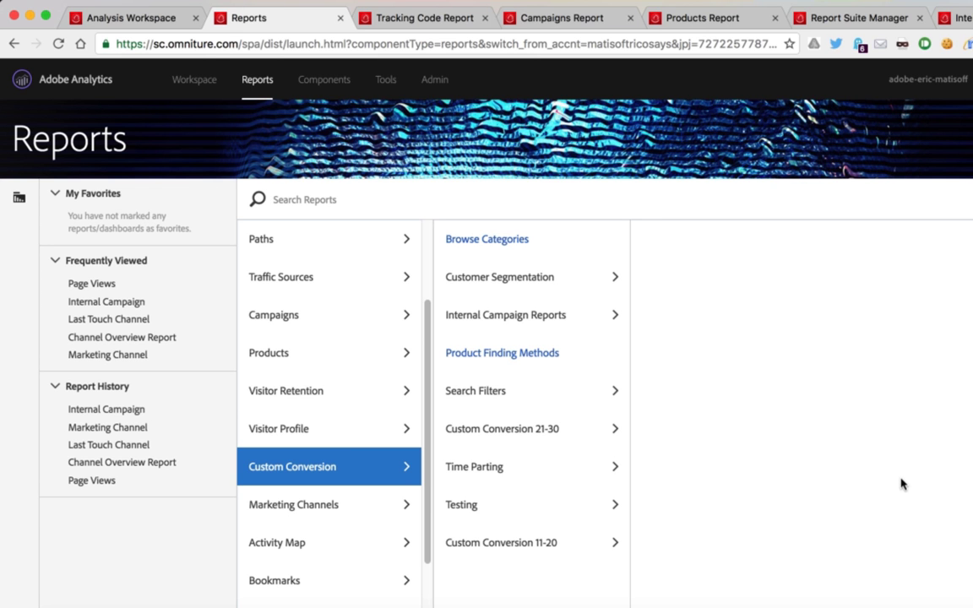
Show the Products reports, from Products Conversion Funnel and Cross Sell to Product Brand and Product Type.
{"action": "left_click", "coordinate": [369, 354]}
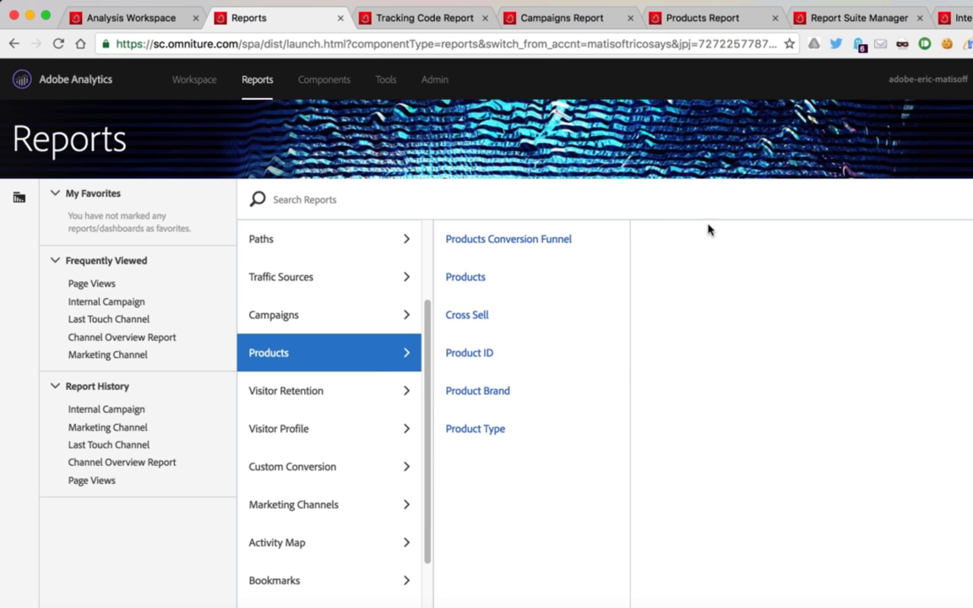
In Report Suite Manager, open Edit Settings > Conversion > Conversion Classifications for the selected report suite.
{"action": "mouse_move", "coordinate": [434, 73]}
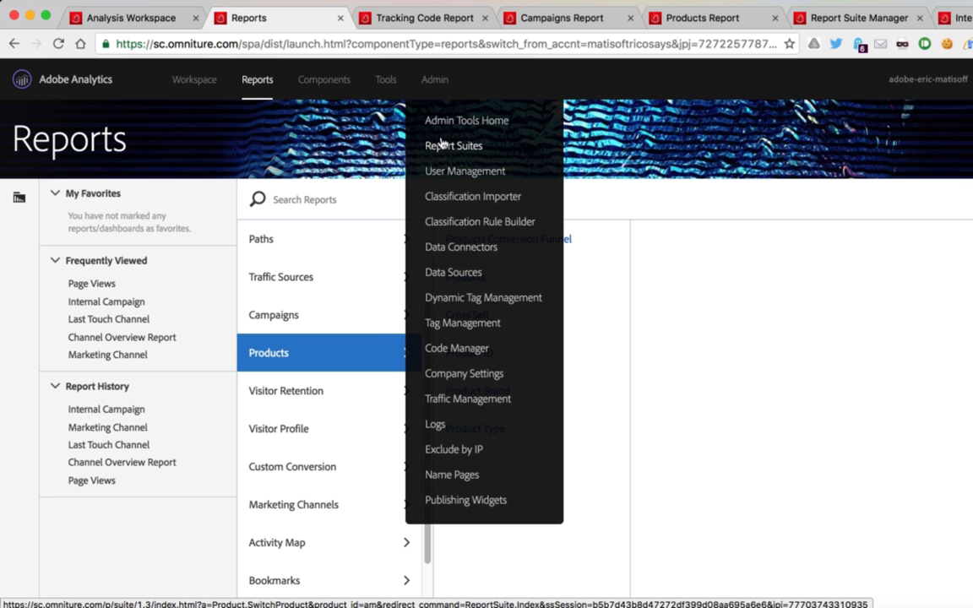
{"action": "left_click", "coordinate": [825, 15]}
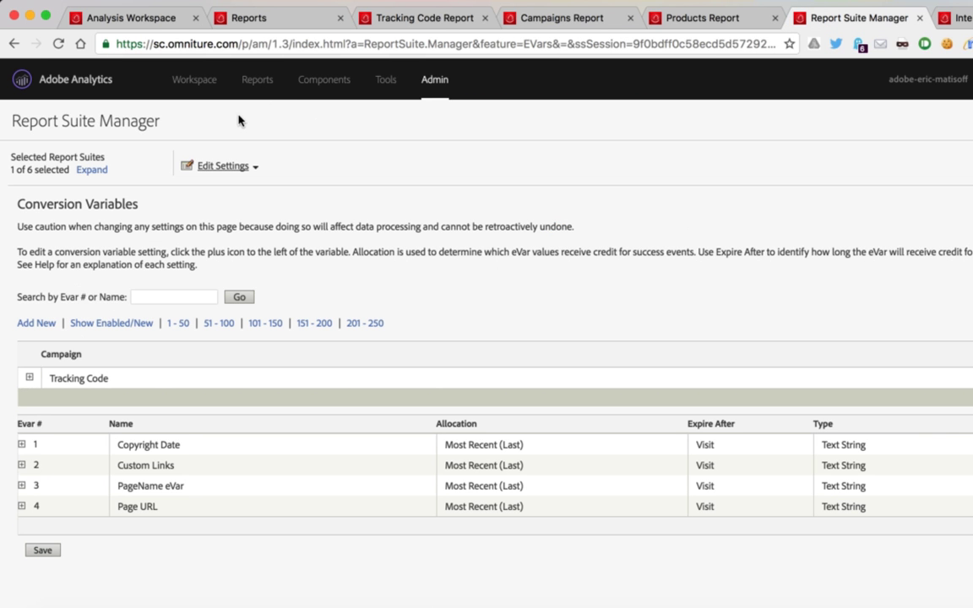
{"action": "left_click", "coordinate": [201, 163]}
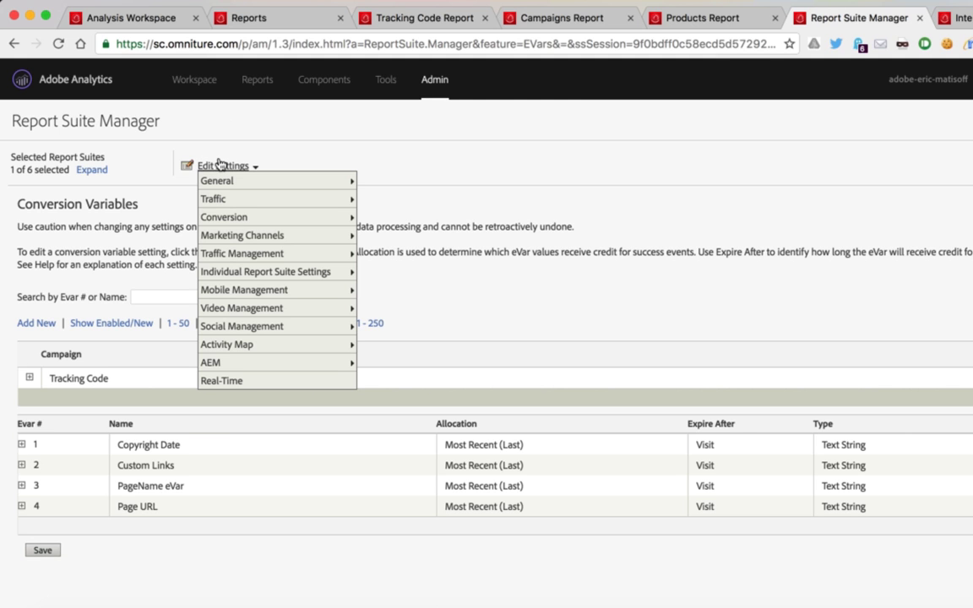
{"action": "mouse_move", "coordinate": [226, 213]}
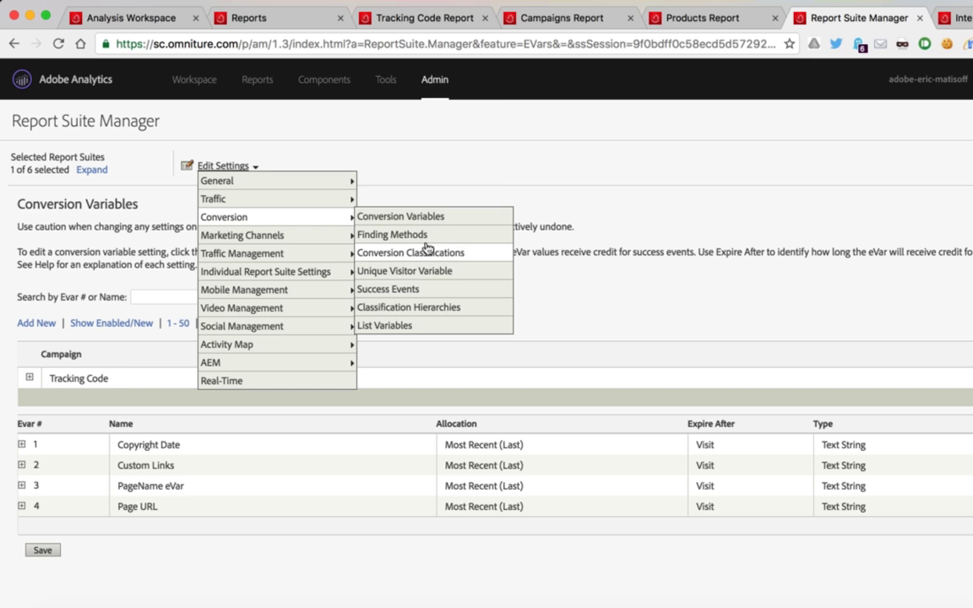
{"action": "mouse_move", "coordinate": [306, 201]}
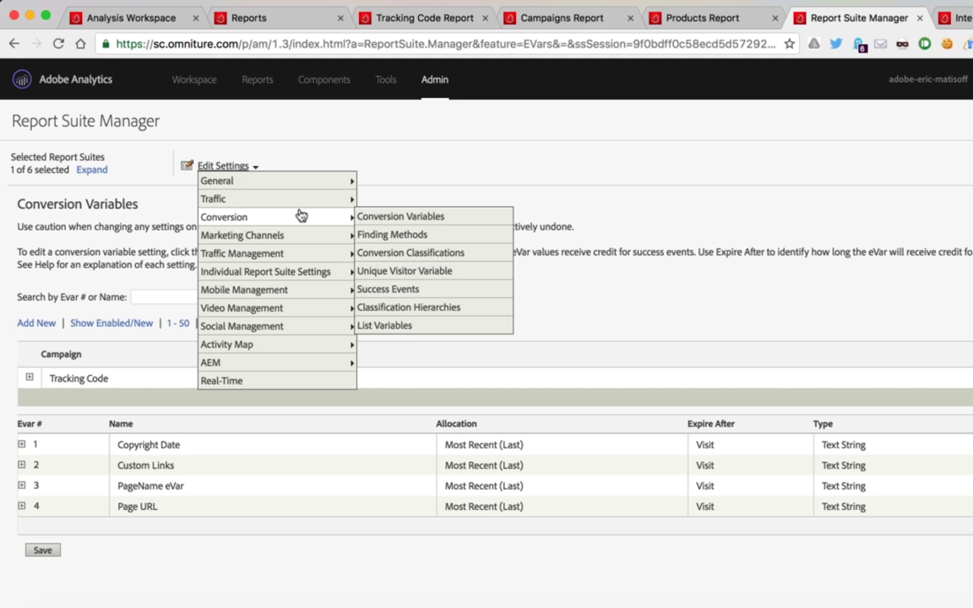
{"action": "left_click", "coordinate": [394, 252]}
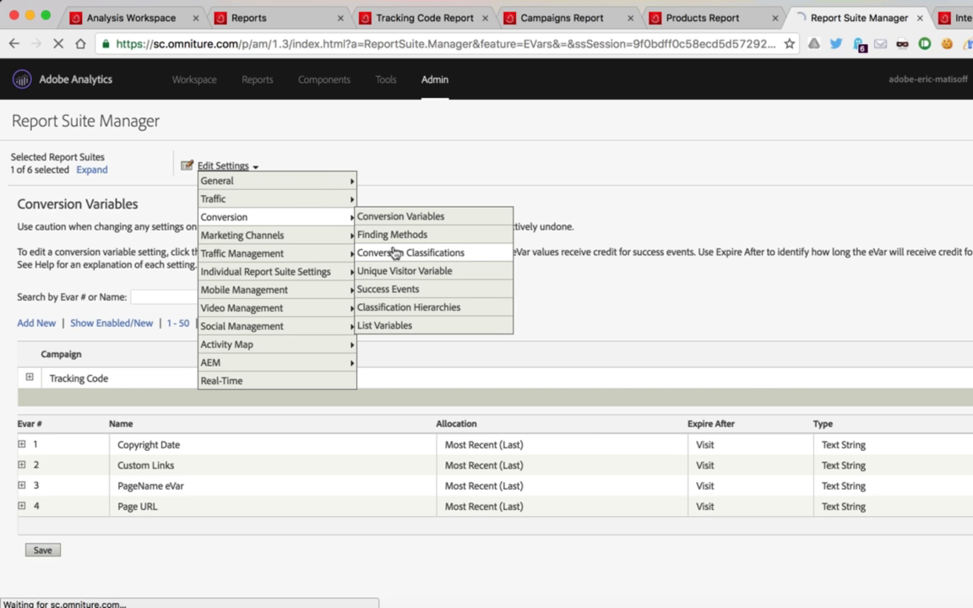
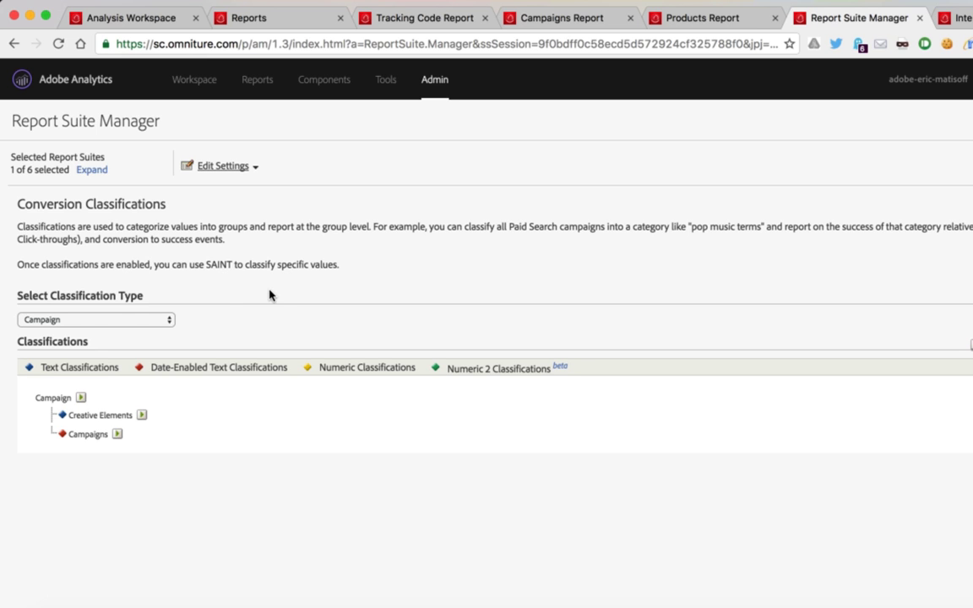
Start adding a new Text classification under Campaign, beside Creative Elements.
{"action": "left_click", "coordinate": [103, 320]}
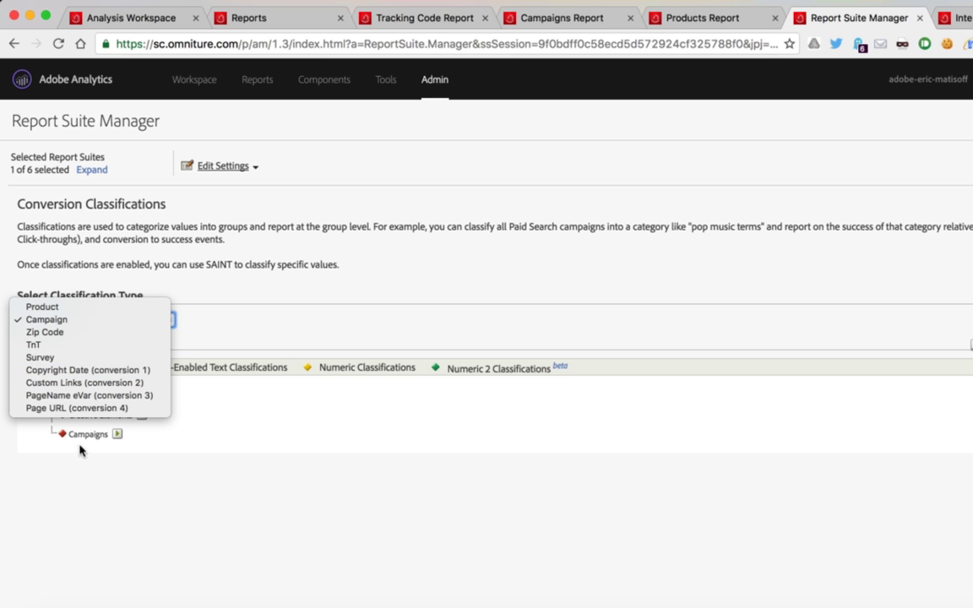
{"action": "left_click", "coordinate": [252, 557]}
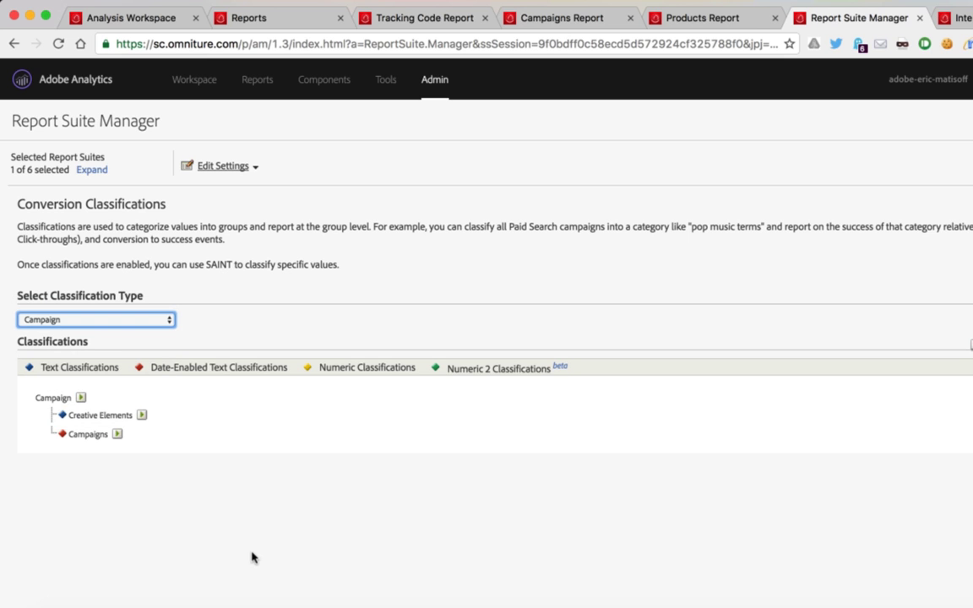
{"action": "left_click", "coordinate": [251, 557]}
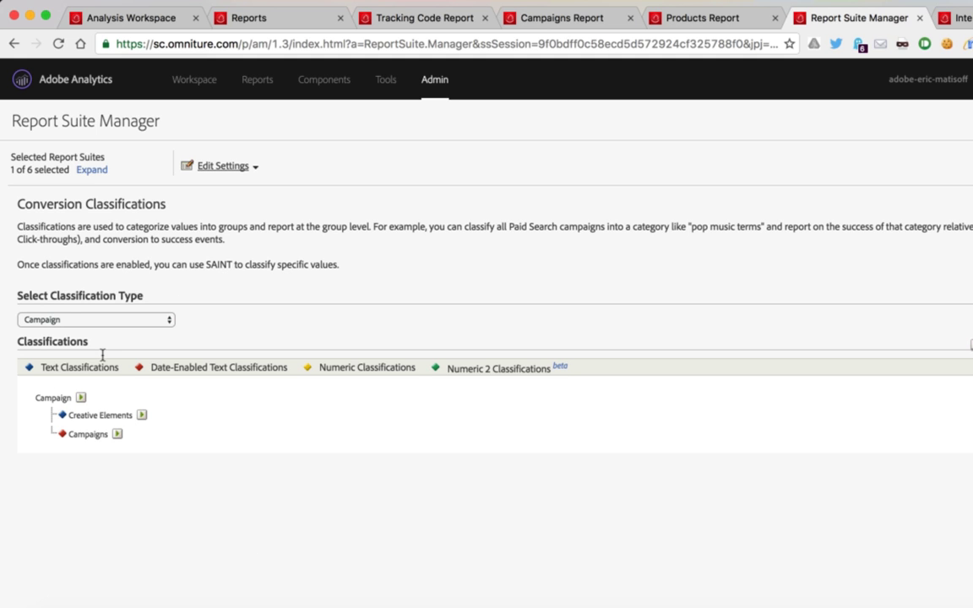
{"action": "left_click", "coordinate": [80, 397]}
{"action": "left_click", "coordinate": [80, 399]}
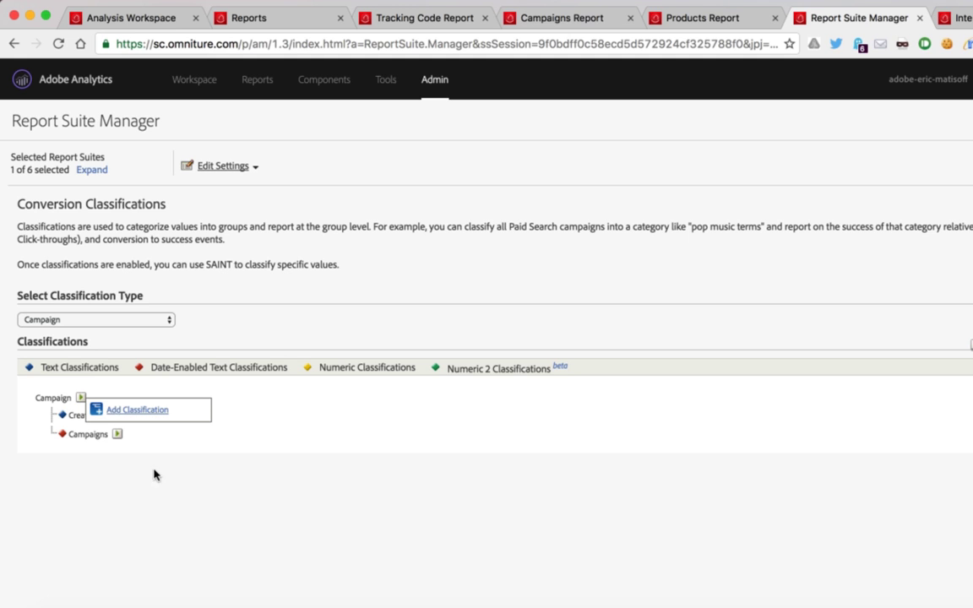
{"action": "left_click", "coordinate": [80, 398]}
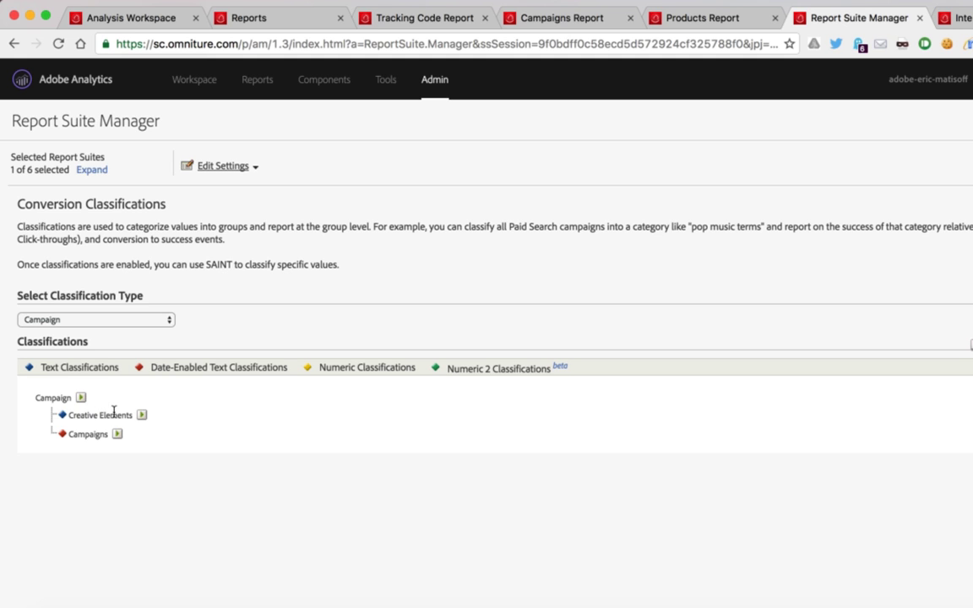
{"action": "left_click", "coordinate": [142, 415]}
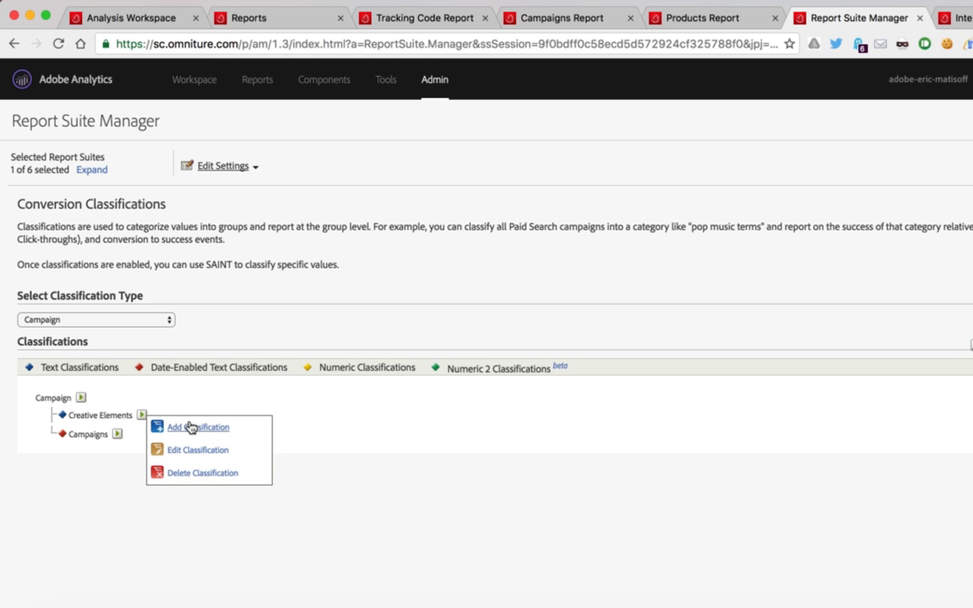
{"action": "left_click", "coordinate": [96, 405]}
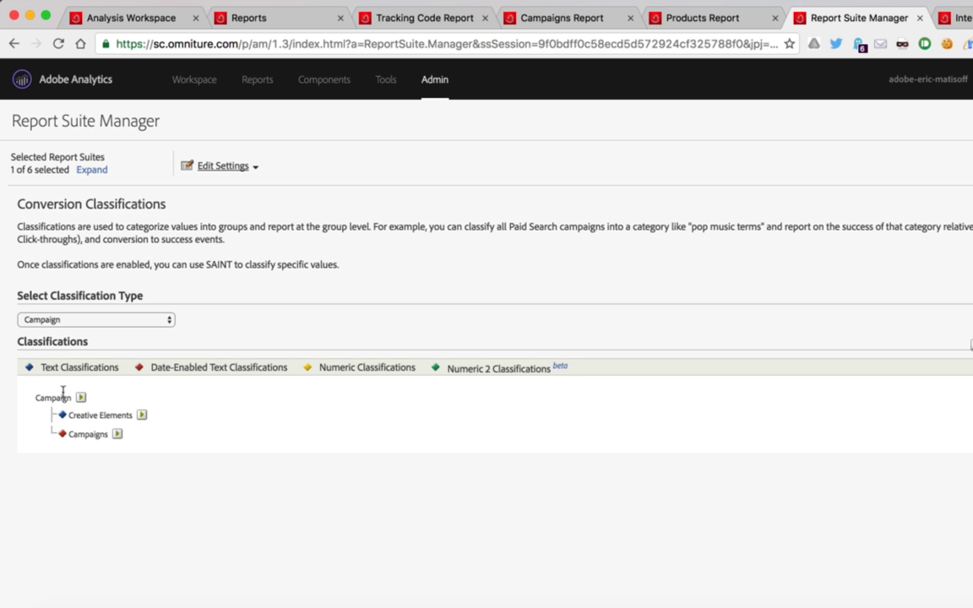
{"action": "left_click", "coordinate": [80, 397]}
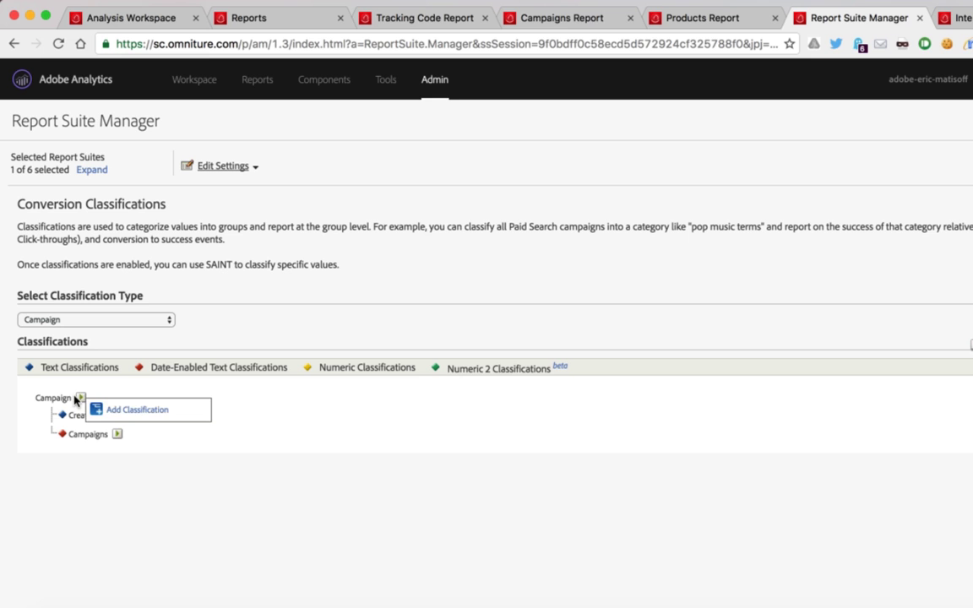
{"action": "left_click", "coordinate": [124, 410]}
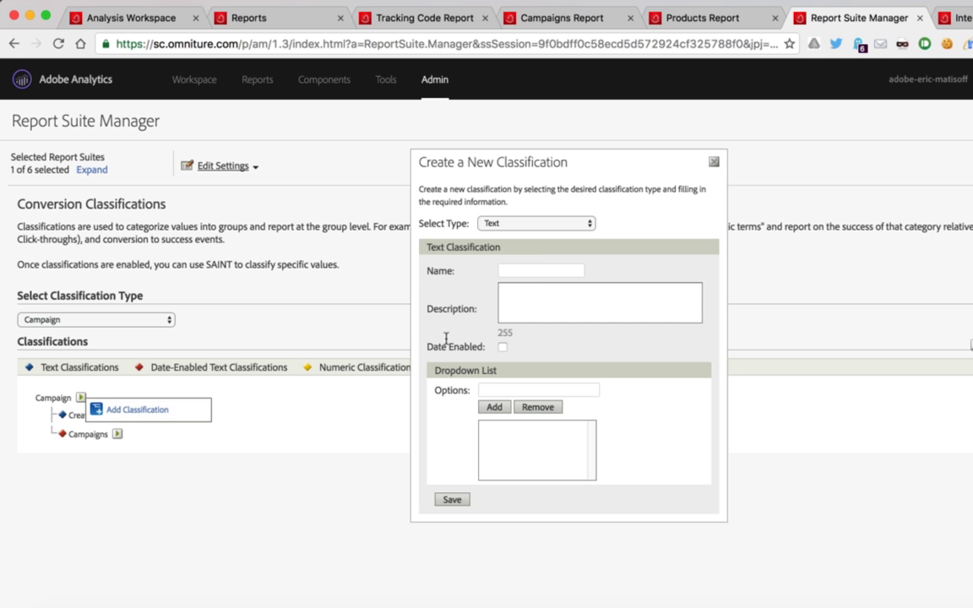
Create a Text classification named 'Size' under Campaign and save it.
{"action": "left_click", "coordinate": [535, 264]}
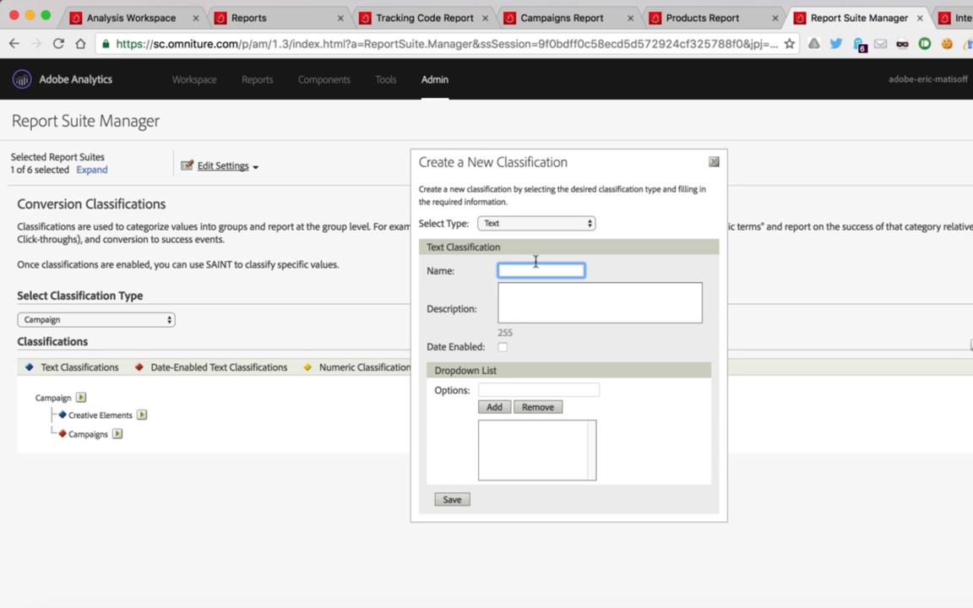
{"action": "type", "text": "Size"}
{"action": "left_click", "coordinate": [519, 222]}
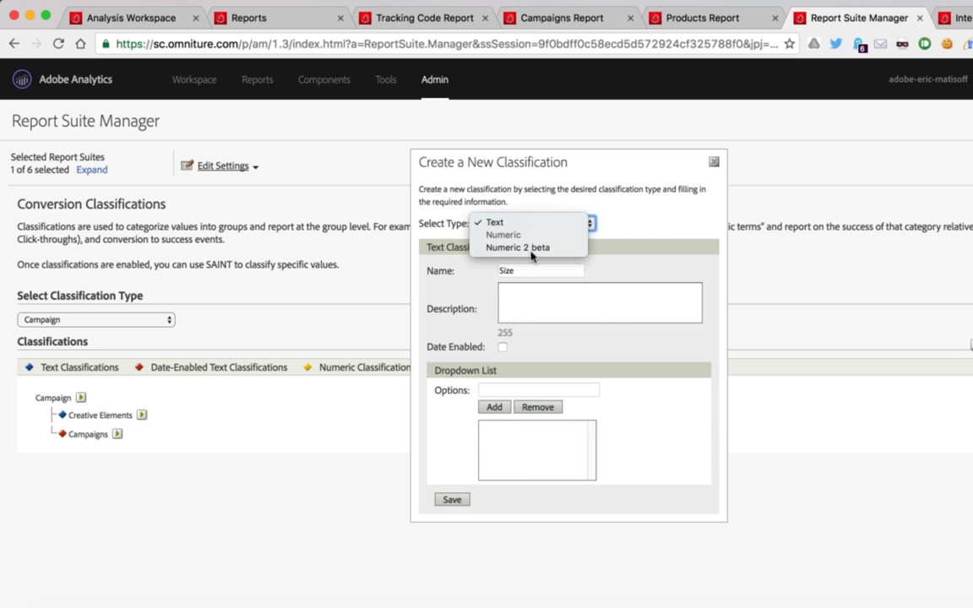
{"action": "left_click", "coordinate": [616, 281]}
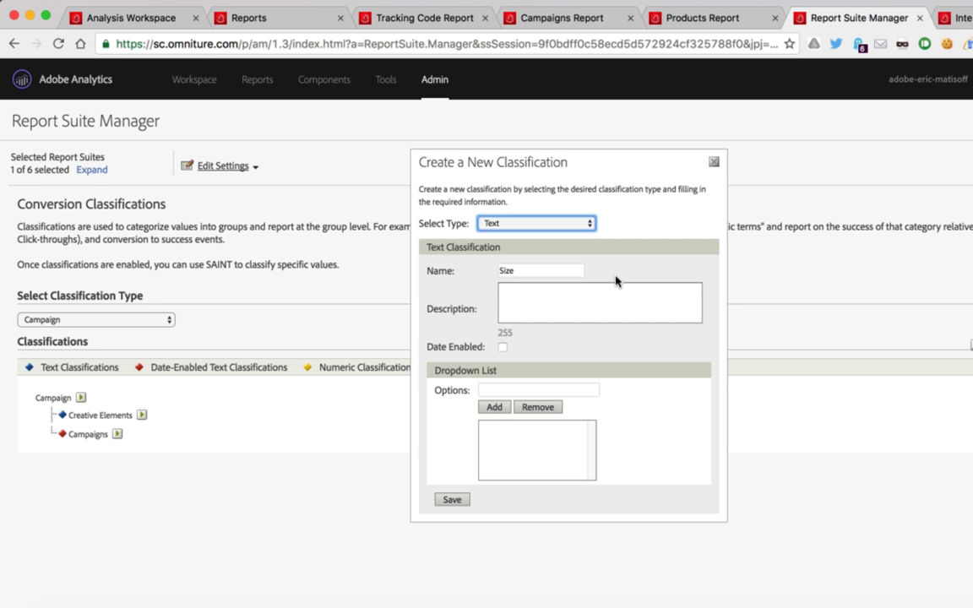
{"action": "left_click", "coordinate": [635, 269]}
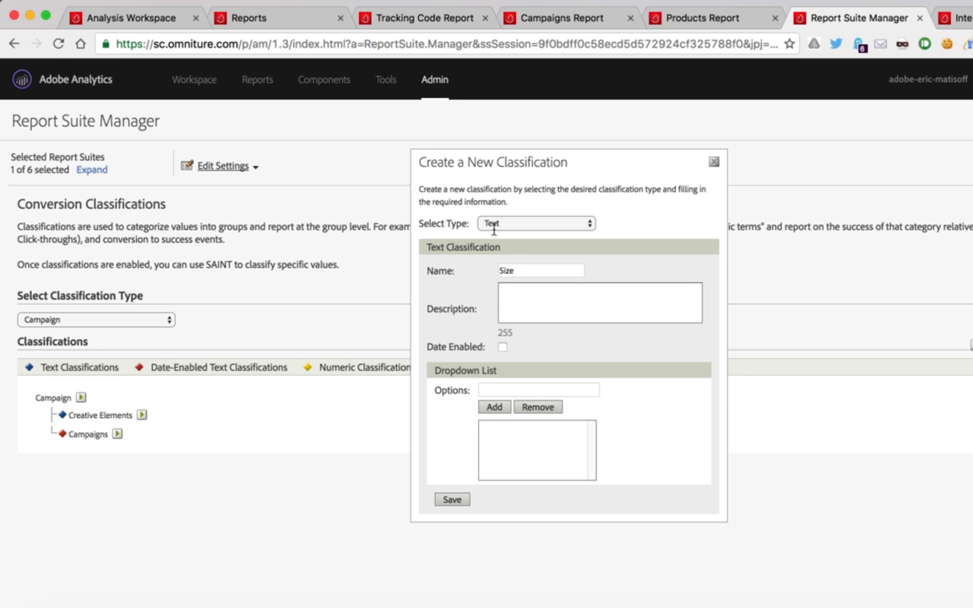
{"action": "left_click", "coordinate": [449, 498]}
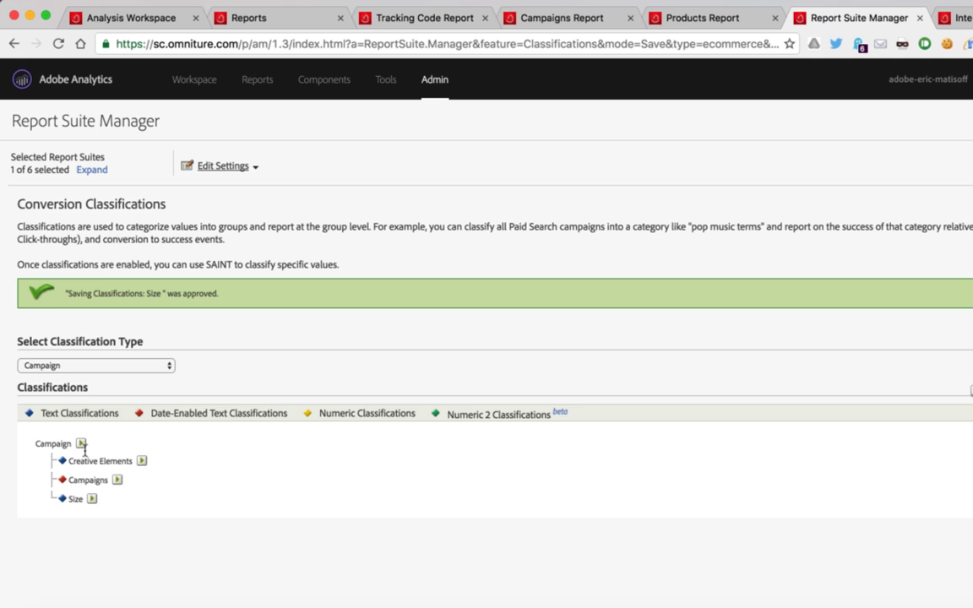
With Campaign selected, open the Classification Importer from the Admin menu.
{"action": "left_click", "coordinate": [42, 441]}
{"action": "mouse_move", "coordinate": [434, 79]}
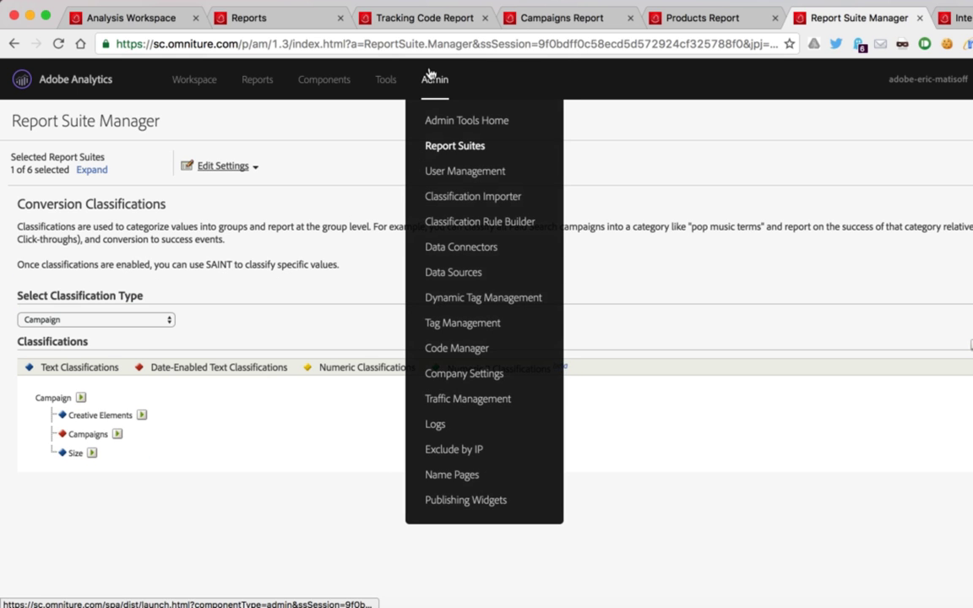
{"action": "left_click", "coordinate": [454, 198]}
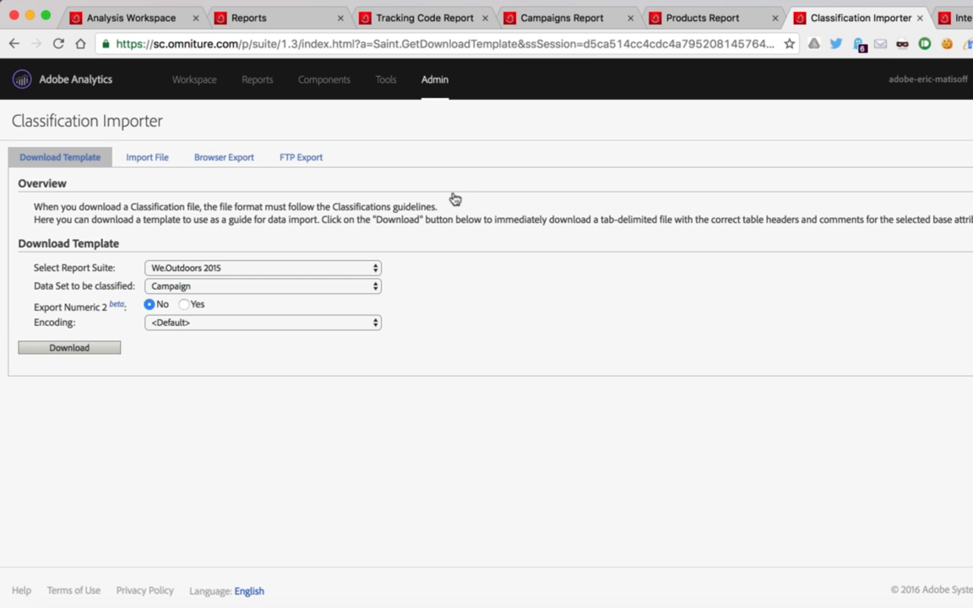
Set Browser Export to the SAR report suite with the Campaign data set.
{"action": "left_click", "coordinate": [215, 160]}
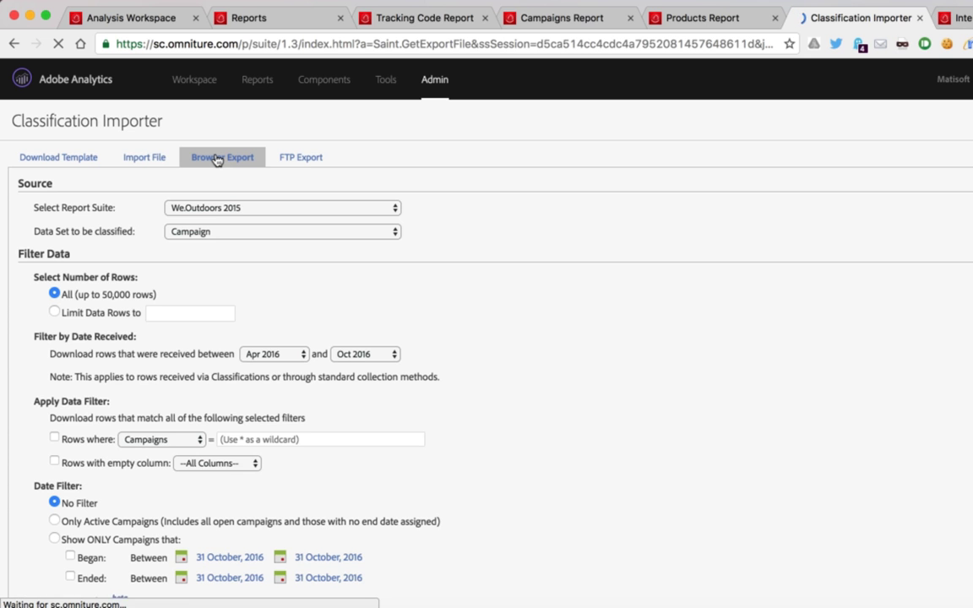
{"action": "left_click", "coordinate": [184, 206]}
{"action": "left_click", "coordinate": [372, 203]}
{"action": "left_click", "coordinate": [305, 230]}
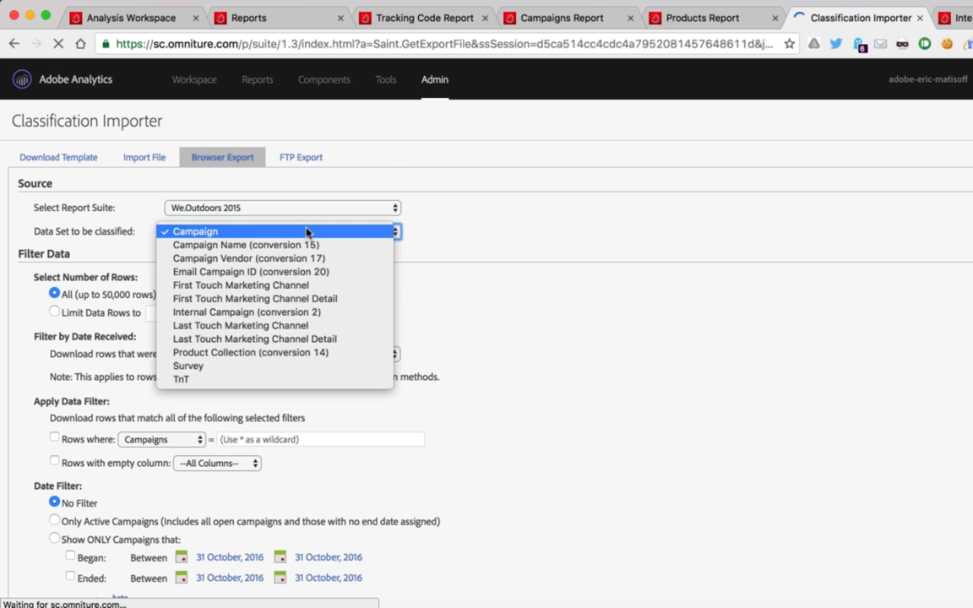
{"action": "left_click", "coordinate": [633, 250]}
{"action": "left_click", "coordinate": [633, 250]}
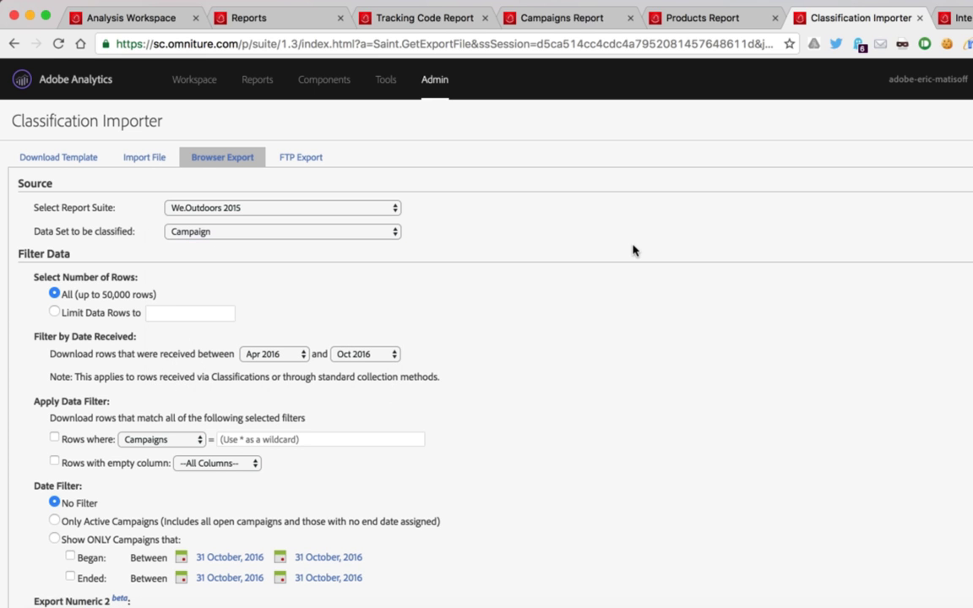
{"action": "left_click", "coordinate": [311, 209]}
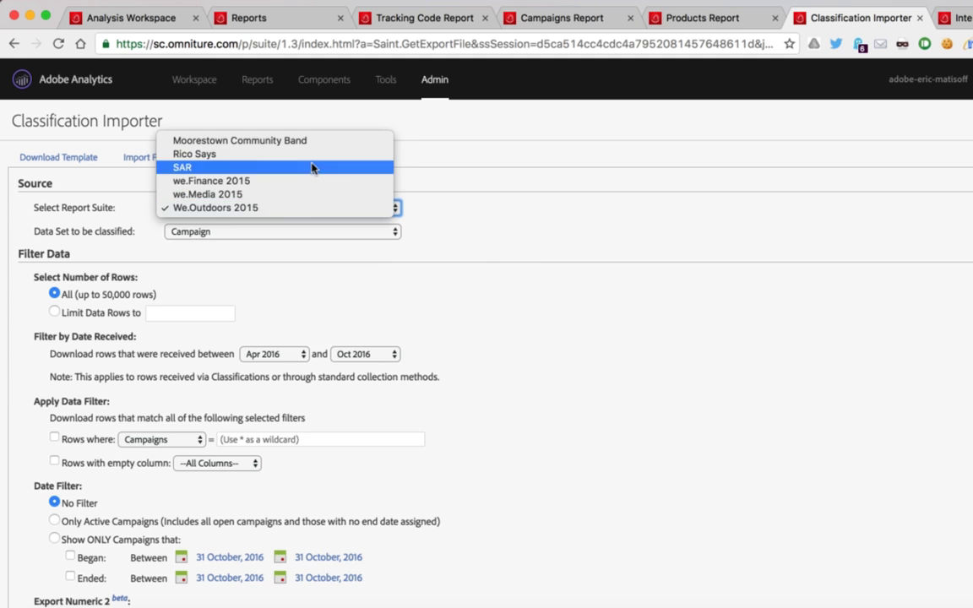
{"action": "left_click", "coordinate": [310, 167]}
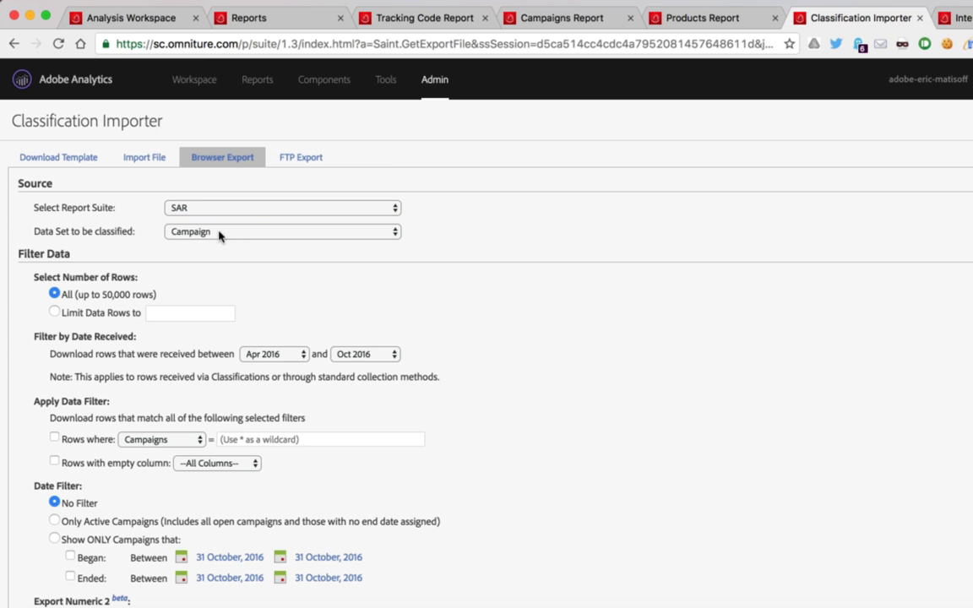
{"action": "scroll", "coordinate": [315, 380], "scroll_direction": "down", "scroll_amount": 1}
{"action": "scroll", "coordinate": [296, 358], "scroll_direction": "up", "scroll_amount": 1}
{"action": "left_click", "coordinate": [187, 231]}
{"action": "left_click", "coordinate": [448, 278]}
Export the classification file and save the download.
{"action": "scroll", "coordinate": [338, 321], "scroll_direction": "down", "scroll_amount": 4}
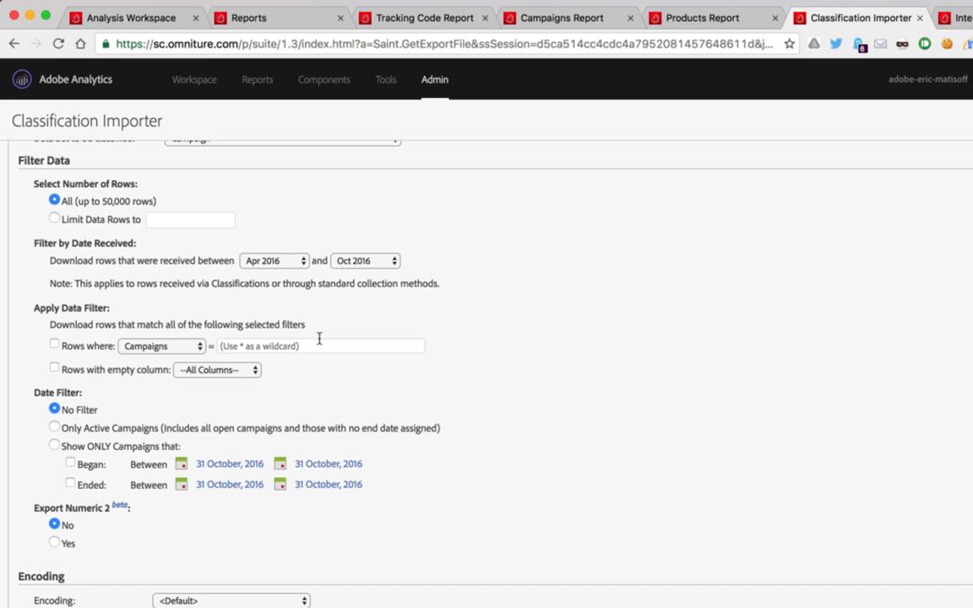
{"action": "scroll", "coordinate": [319, 342], "scroll_direction": "down", "scroll_amount": 1}
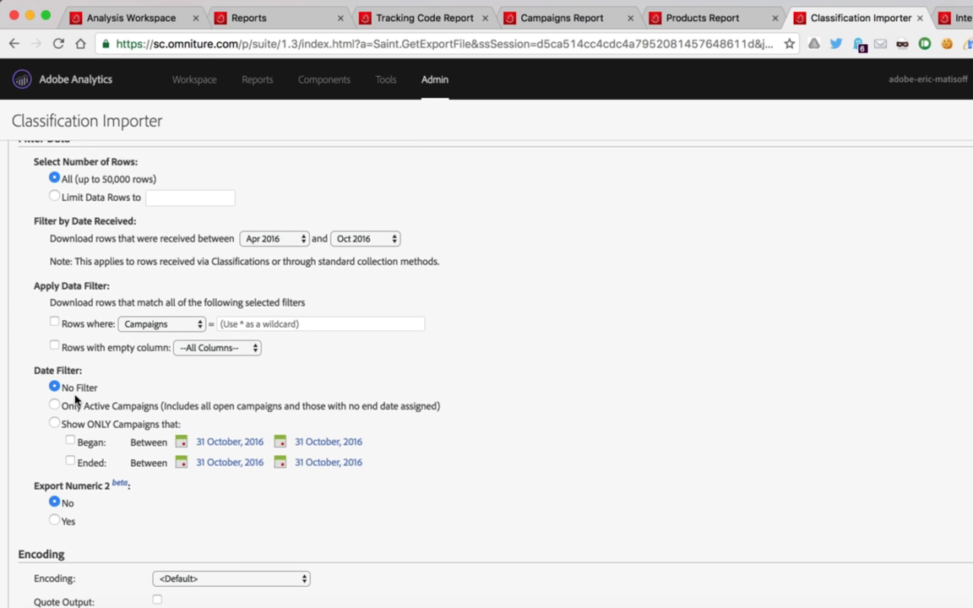
{"action": "scroll", "coordinate": [83, 522], "scroll_direction": "down", "scroll_amount": 1}
{"action": "scroll", "coordinate": [83, 521], "scroll_direction": "down", "scroll_amount": 2}
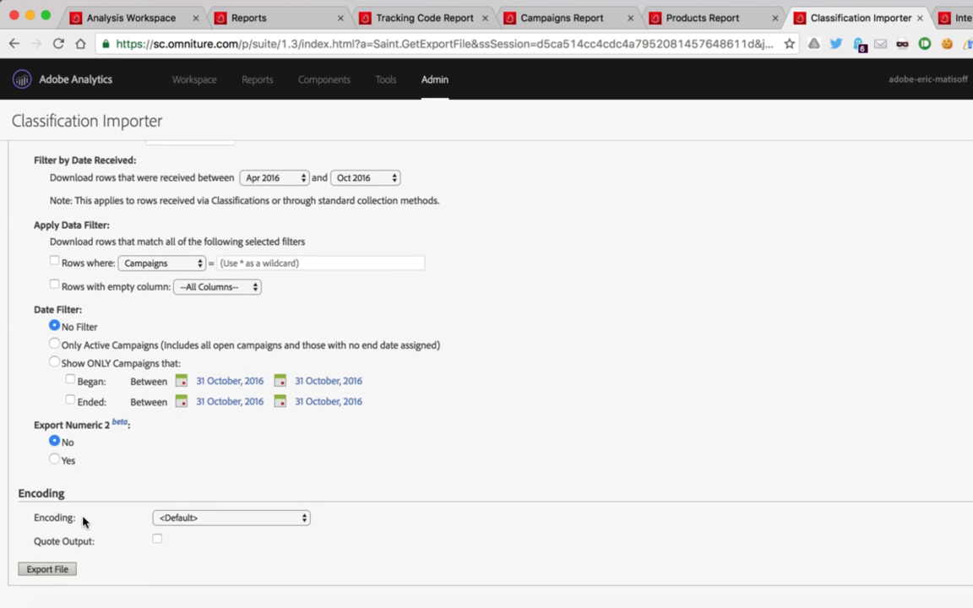
{"action": "scroll", "coordinate": [83, 521], "scroll_direction": "down", "scroll_amount": 3}
{"action": "left_click", "coordinate": [48, 515]}
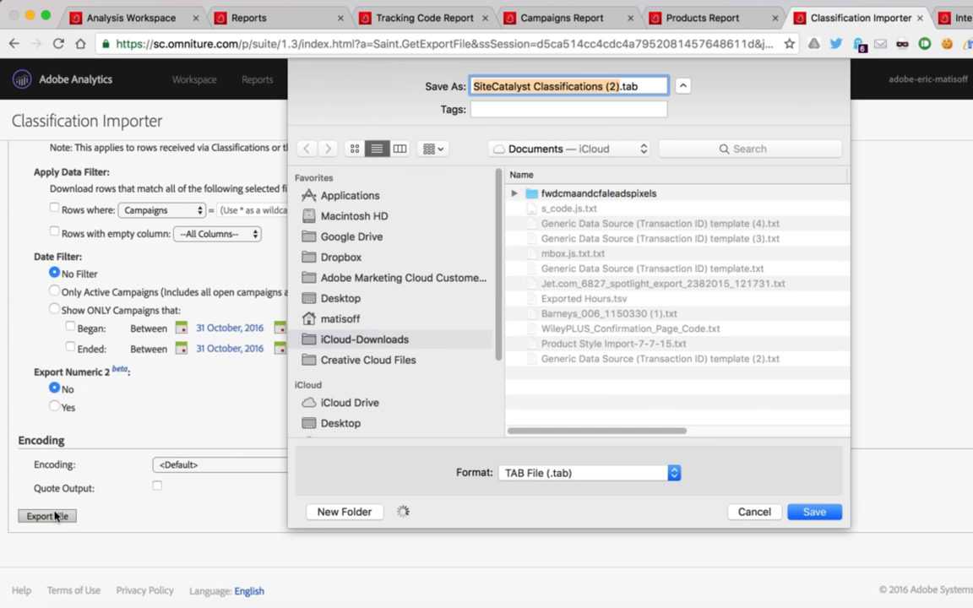
{"action": "left_click", "coordinate": [810, 510]}
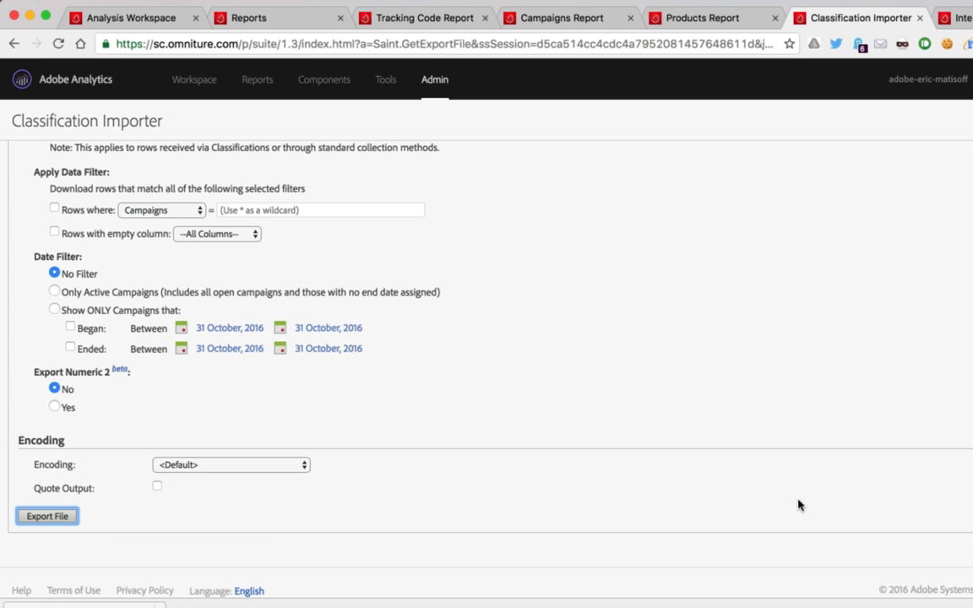
Switch the export report suite to We.Outdoors 2015.
{"action": "scroll", "coordinate": [386, 417], "scroll_direction": "up", "scroll_amount": 5}
{"action": "left_click", "coordinate": [257, 210]}
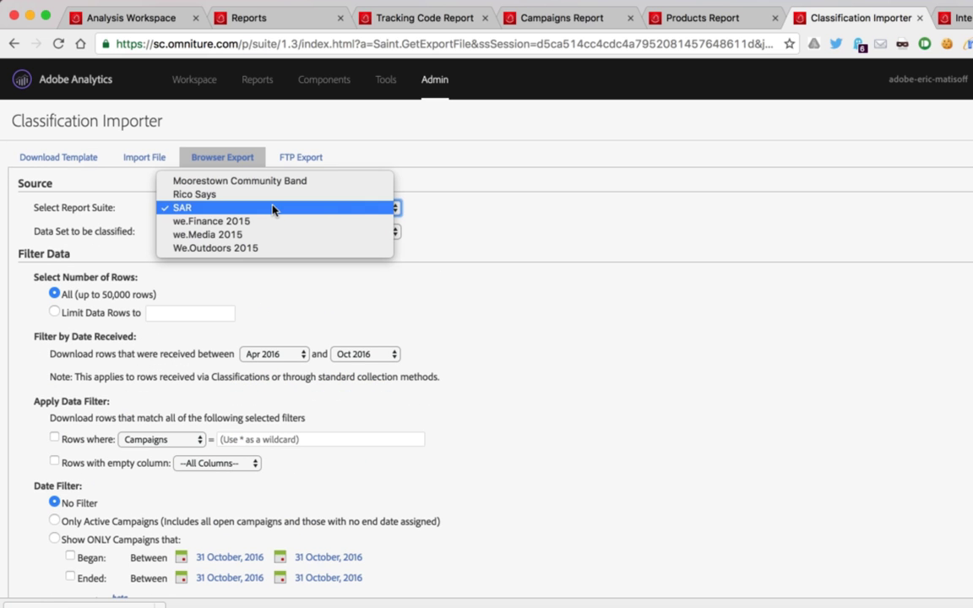
{"action": "key", "text": "Escape"}
{"action": "key", "text": "Down"}
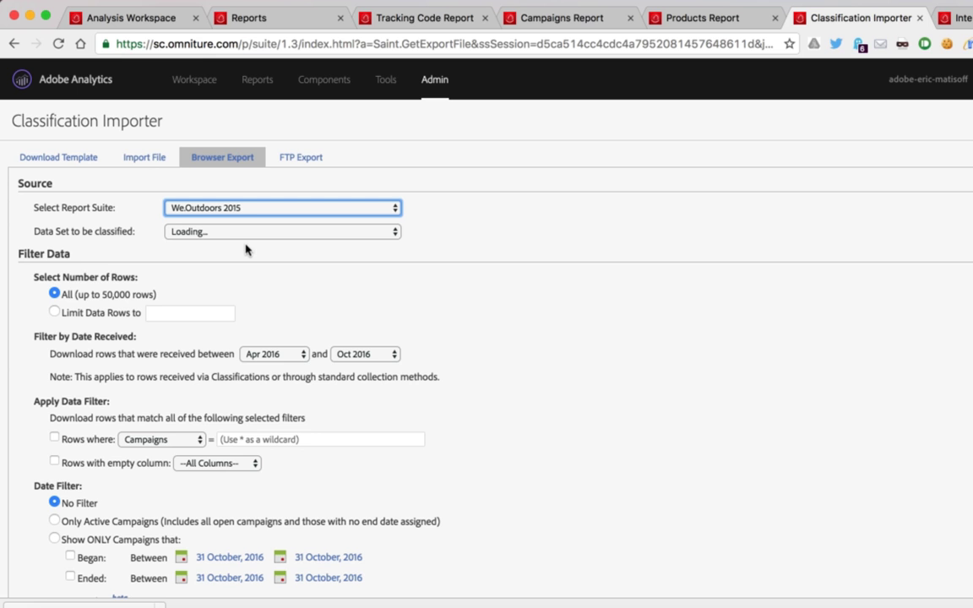
{"action": "scroll", "coordinate": [466, 327], "scroll_direction": "down", "scroll_amount": 1}
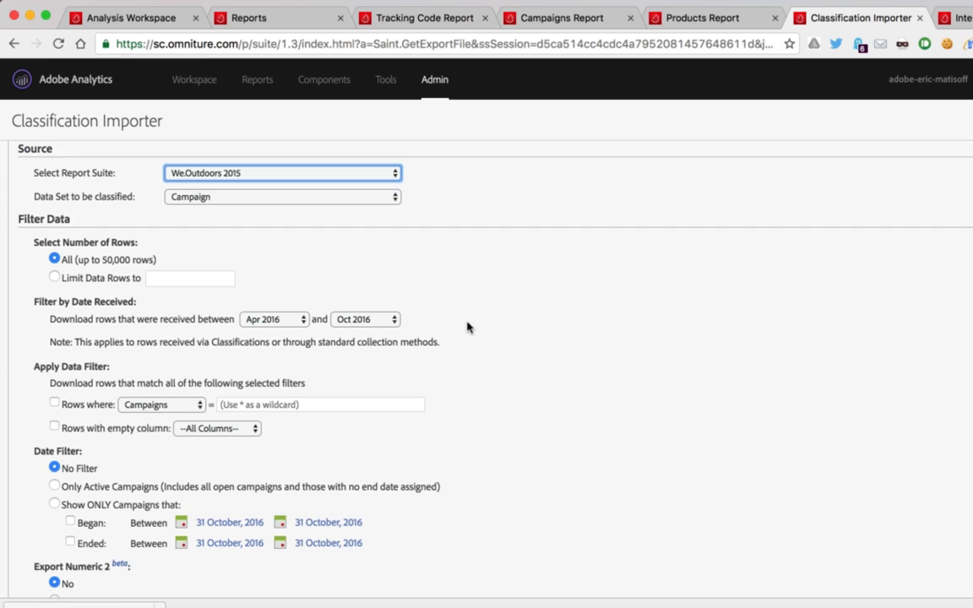
{"action": "scroll", "coordinate": [514, 345], "scroll_direction": "down", "scroll_amount": 4}
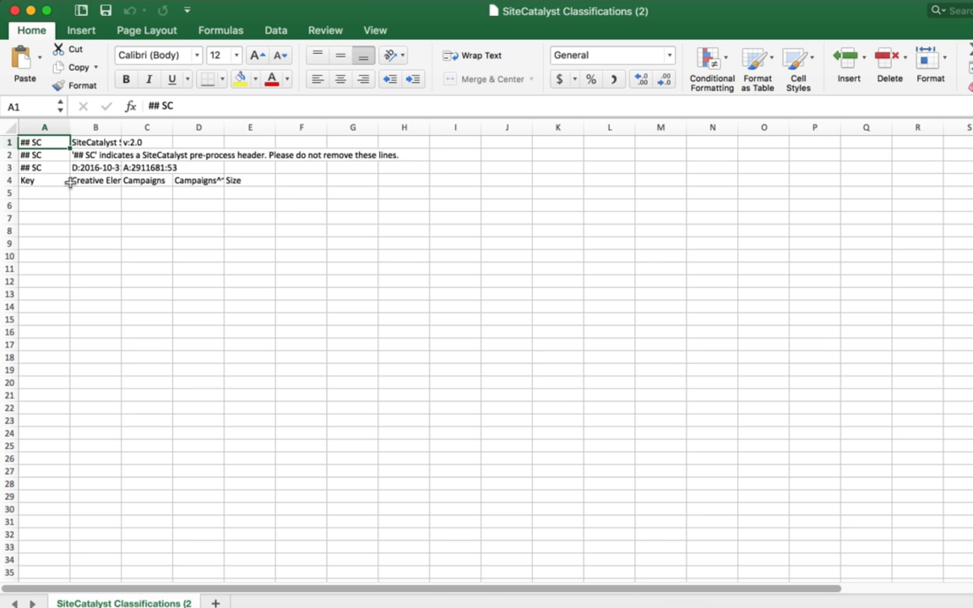
Widen columns A, B and C so the full header text shows.
{"action": "left_click_drag", "start_coordinate": [70, 127], "coordinate": [119, 108]}
{"action": "left_click_drag", "start_coordinate": [172, 127], "coordinate": [408, 109]}
{"action": "left_click_drag", "start_coordinate": [460, 127], "coordinate": [629, 116]}
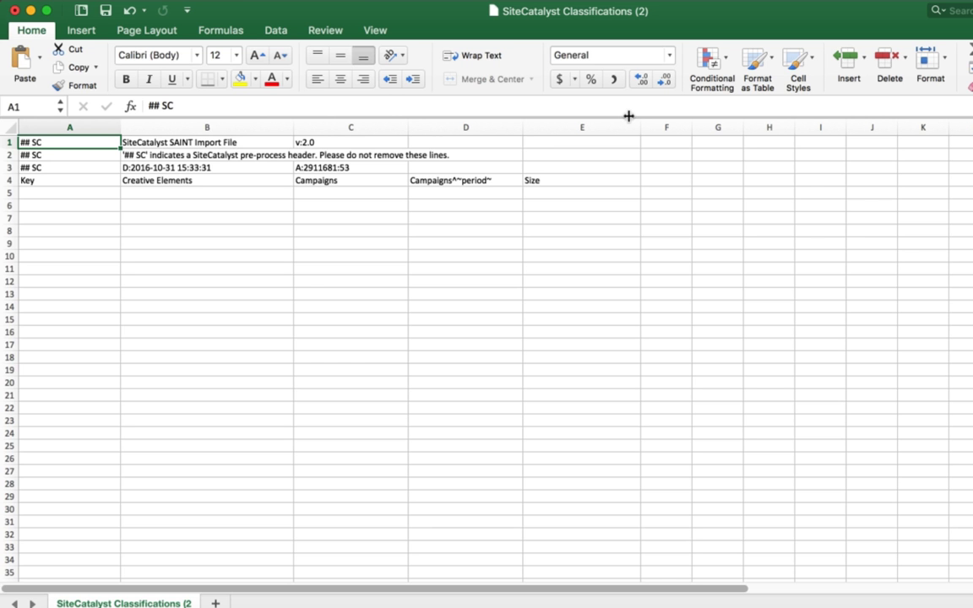
Review the ## SC rows and the row 4 headers Key through Size, then return to the browser.
{"action": "left_click_drag", "start_coordinate": [9, 142], "coordinate": [10, 173]}
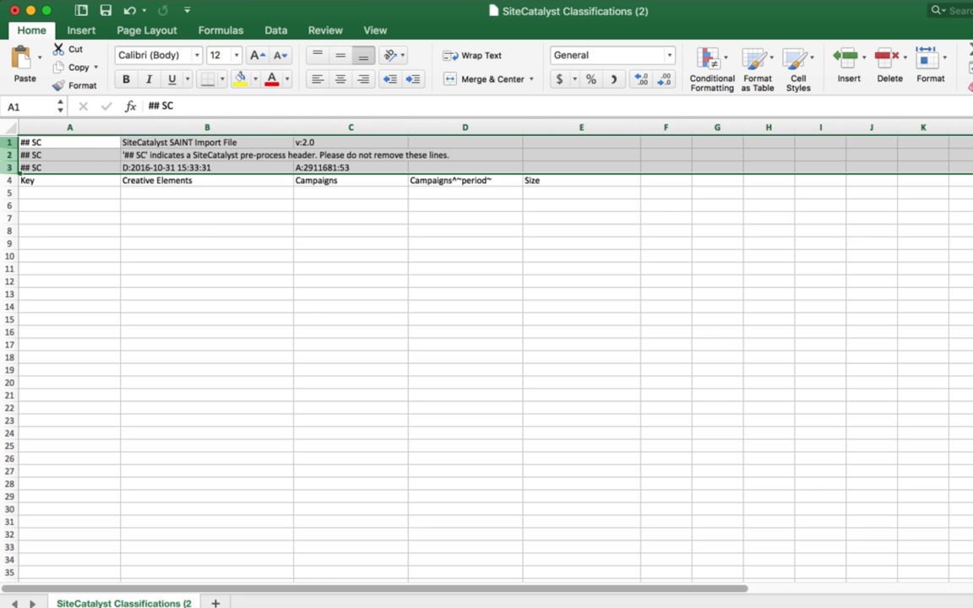
{"action": "left_click", "coordinate": [165, 155]}
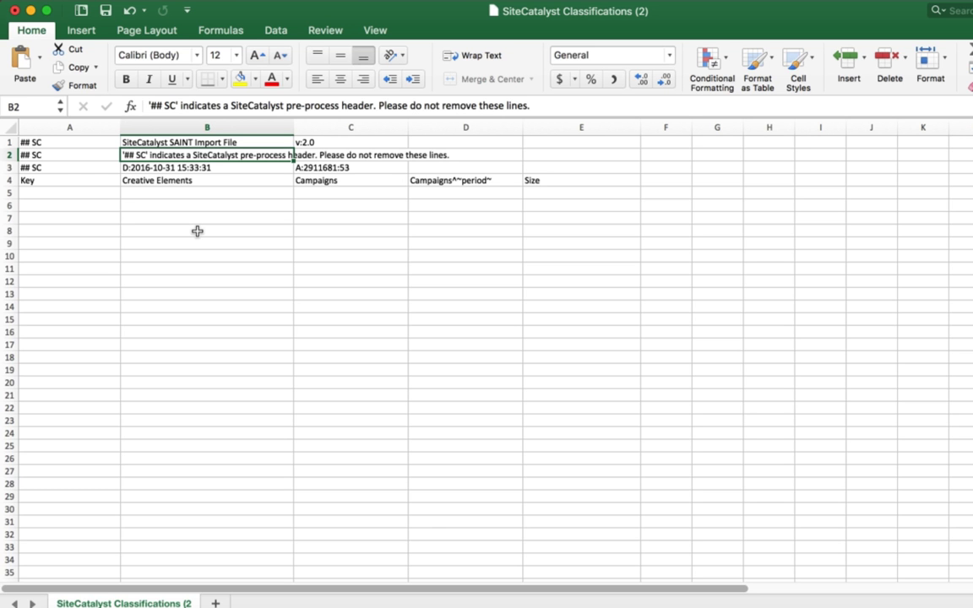
{"action": "left_click_drag", "start_coordinate": [63, 179], "coordinate": [532, 166]}
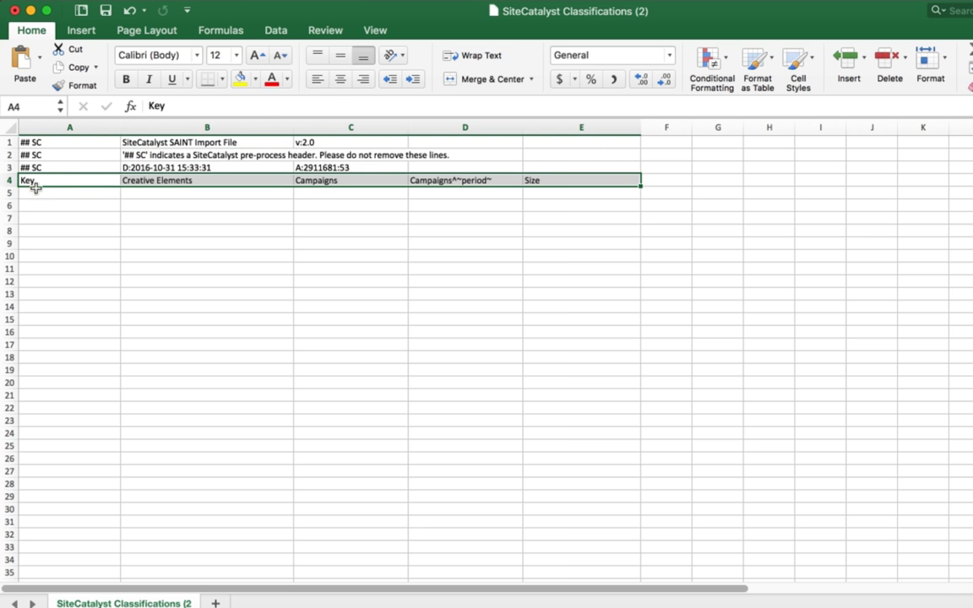
{"action": "key", "text": "Down"}
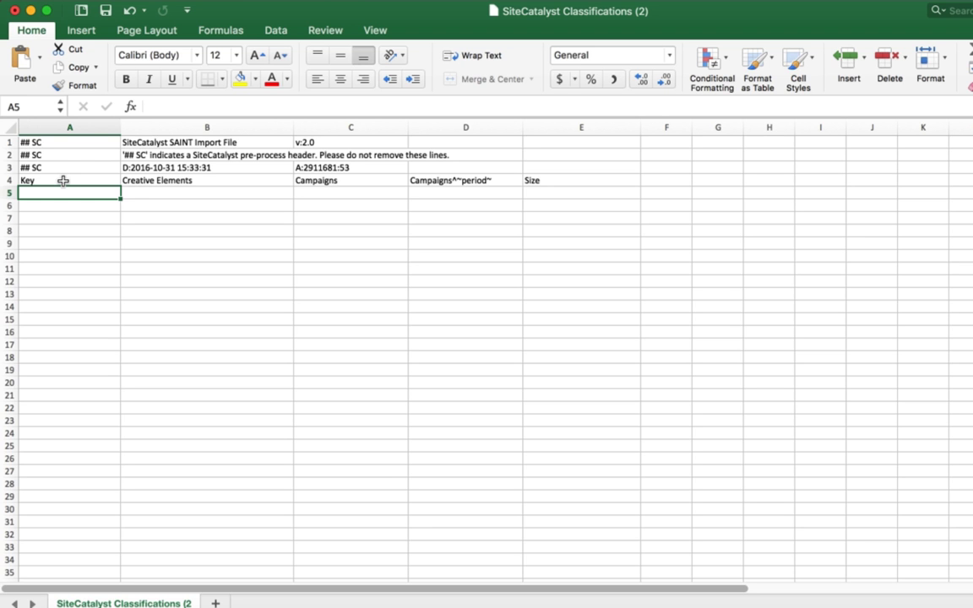
{"action": "left_click", "coordinate": [61, 180]}
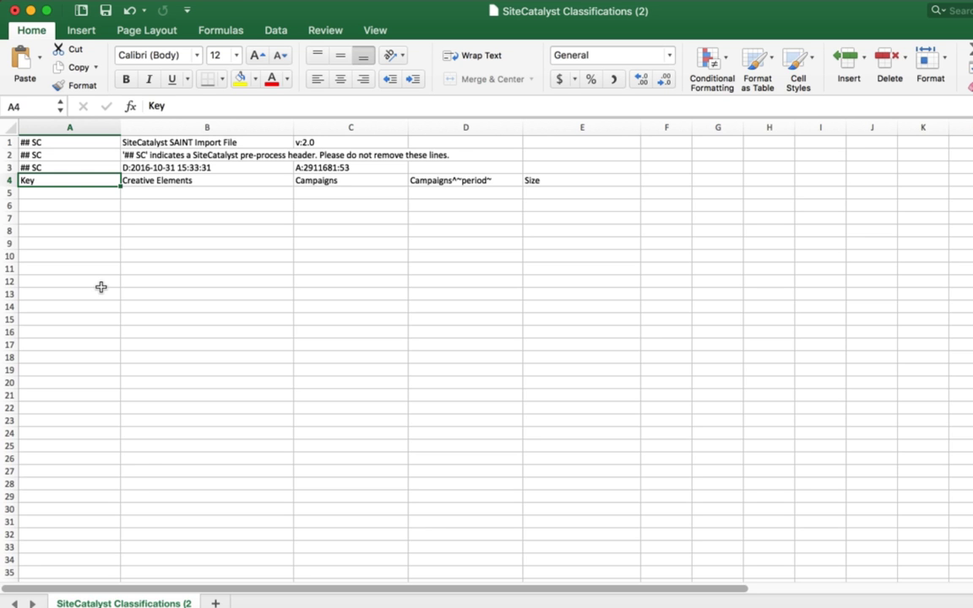
{"action": "key", "text": "Right"}
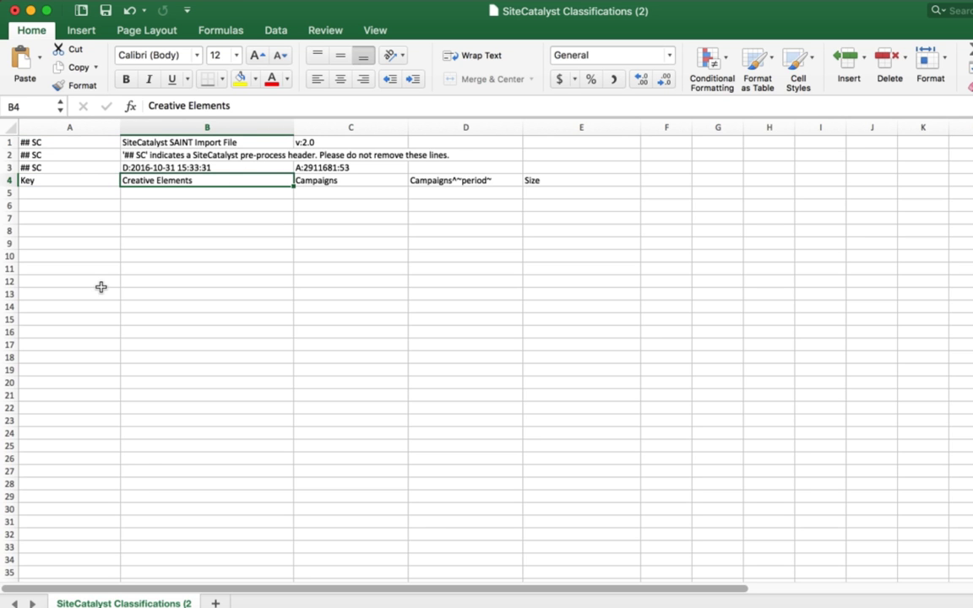
{"action": "key", "text": "Right"}
{"action": "key", "text": "Right"}
{"action": "key", "text": "Right"}
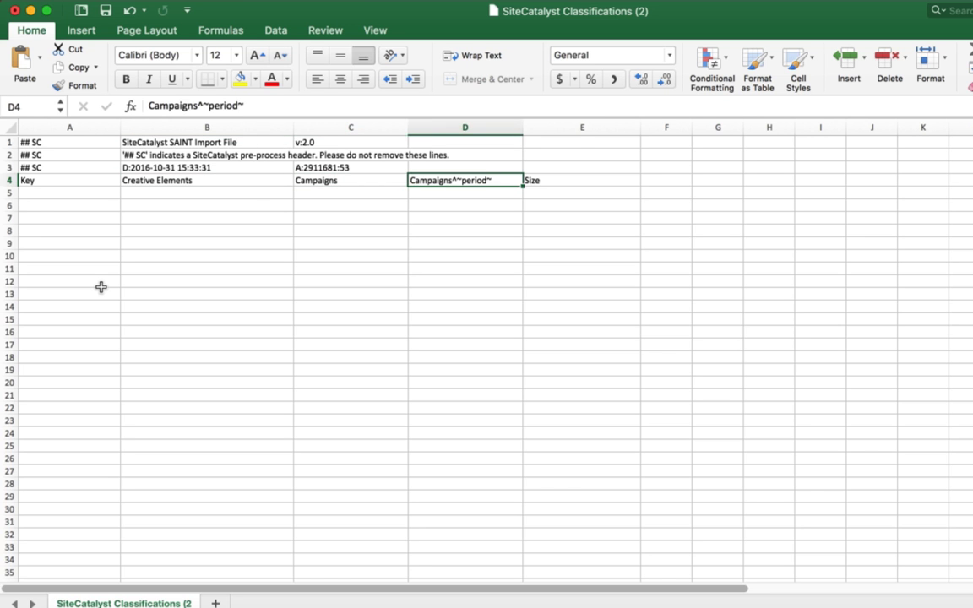
{"action": "key", "text": "shift+Left"}
{"action": "key", "text": "shift+Left"}
{"action": "key", "text": "shift+Left"}
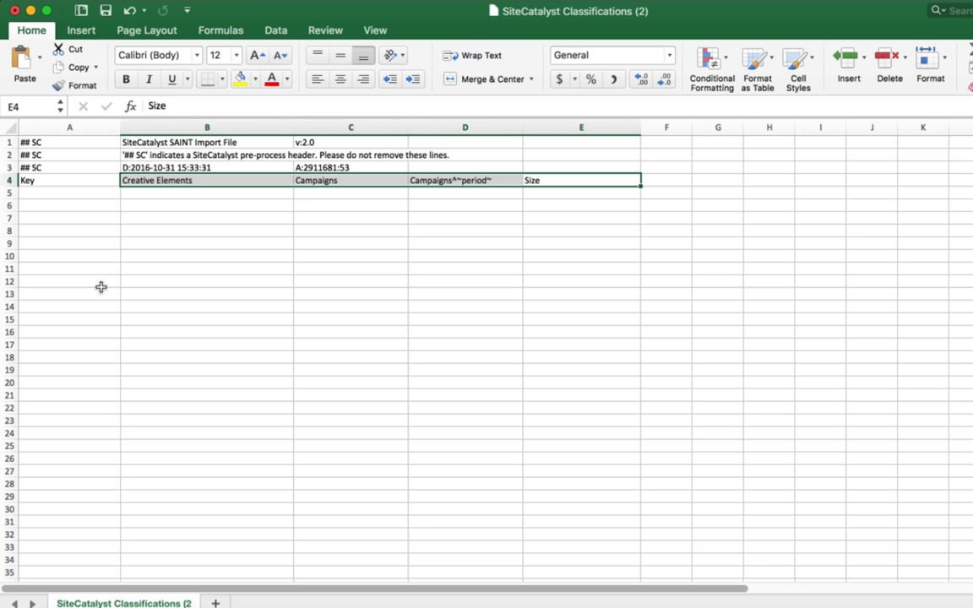
{"action": "key", "text": "Down"}
{"action": "key", "text": "Left"}
{"action": "key", "text": "Left"}
{"action": "key", "text": "Left"}
{"action": "key", "text": "Left"}
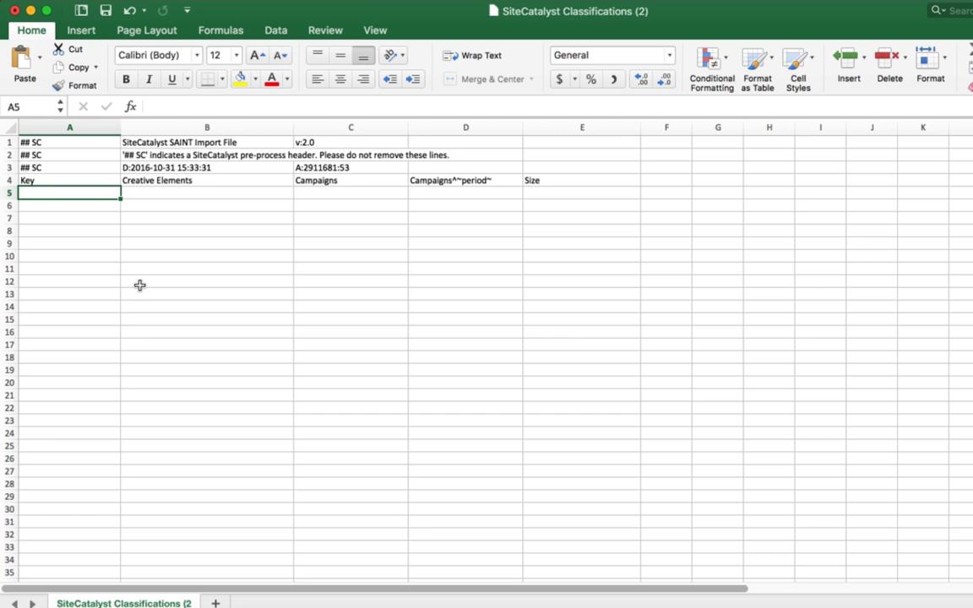
{"action": "key", "text": "super+Tab"}
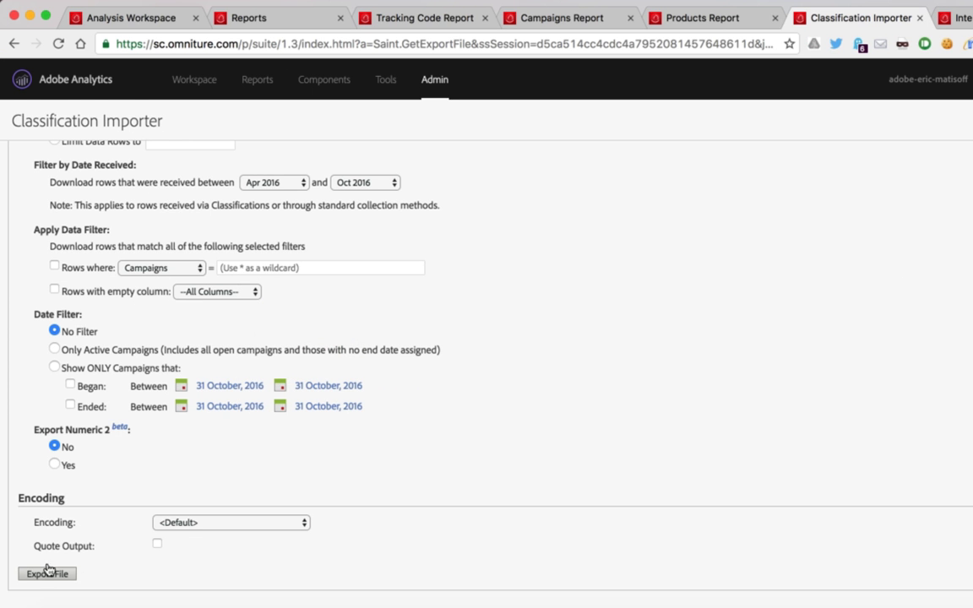
{"action": "scroll", "coordinate": [326, 369], "scroll_direction": "up", "scroll_amount": 5}
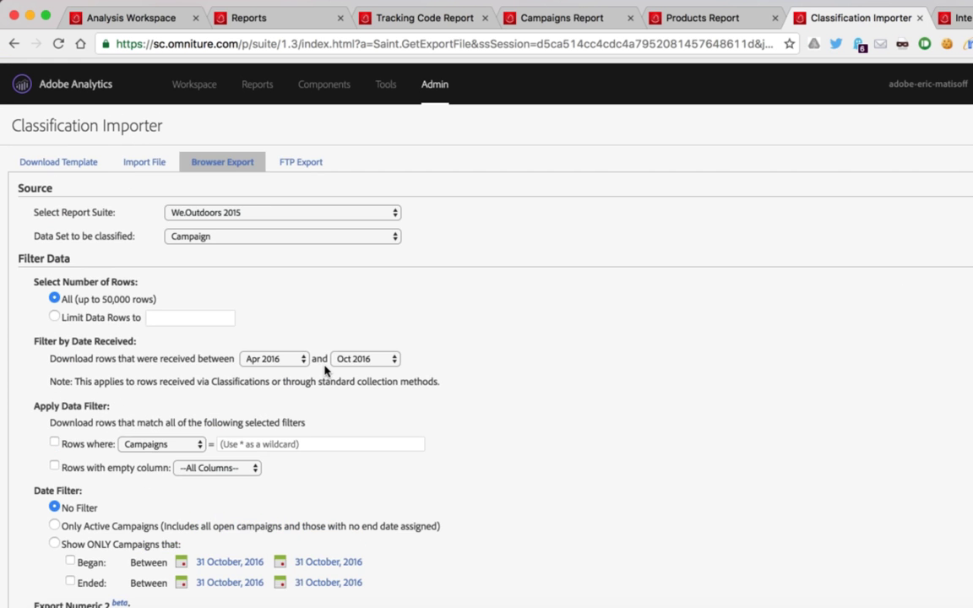
{"action": "scroll", "coordinate": [326, 369], "scroll_direction": "down", "scroll_amount": 5}
{"action": "scroll", "coordinate": [245, 417], "scroll_direction": "up", "scroll_amount": 5}
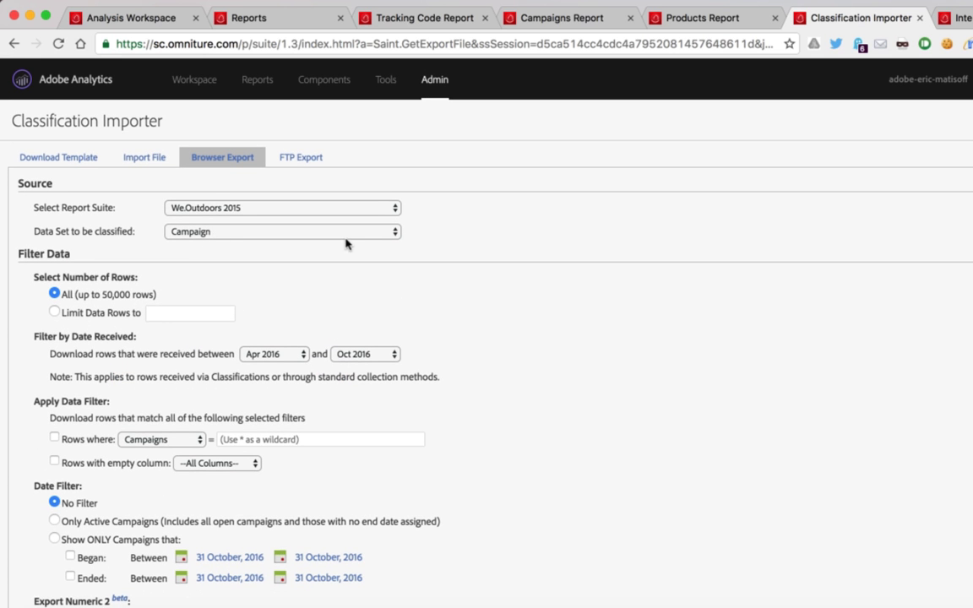
{"action": "key", "text": "super+4"}
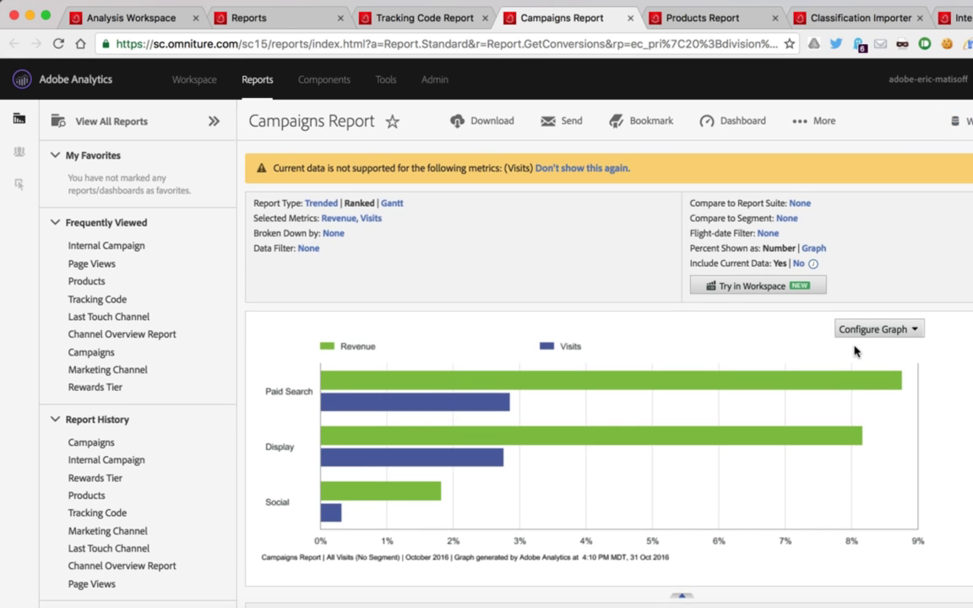
{"action": "scroll", "coordinate": [853, 351], "scroll_direction": "down", "scroll_amount": 5}
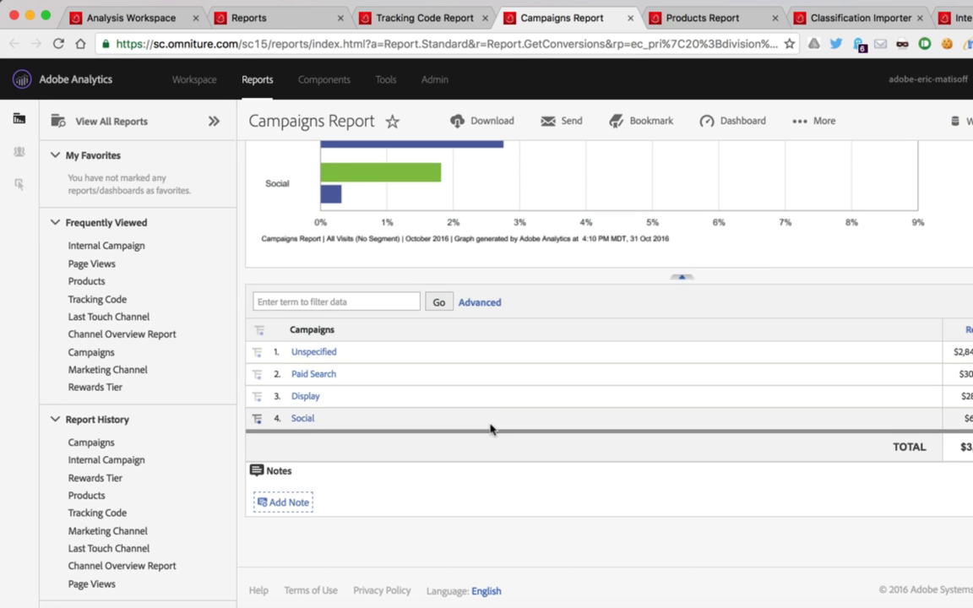
{"action": "scroll", "coordinate": [491, 427], "scroll_direction": "up", "scroll_amount": 3}
{"action": "key", "text": "super+3"}
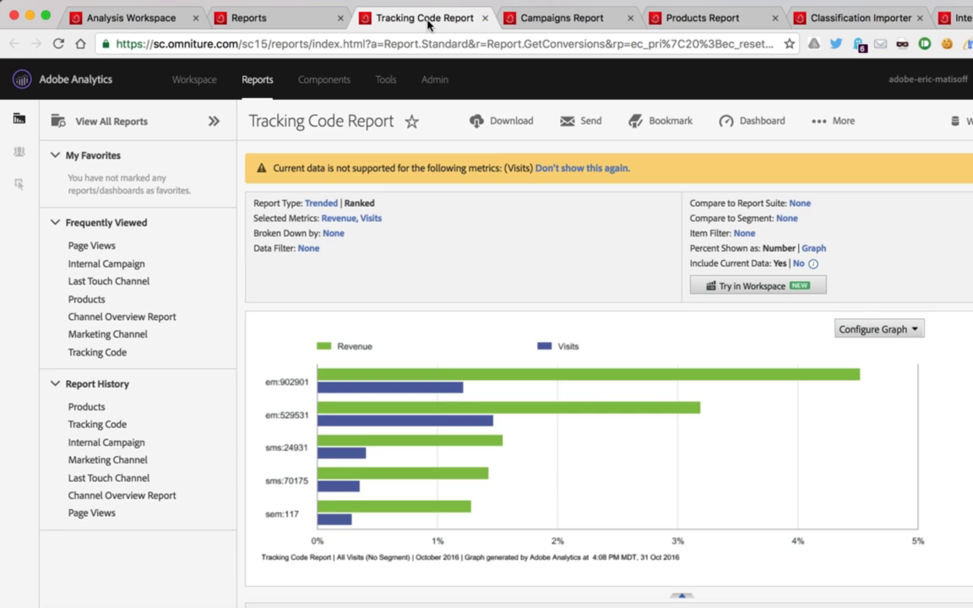
{"action": "mouse_move", "coordinate": [434, 76]}
{"action": "scroll", "coordinate": [322, 461], "scroll_direction": "down", "scroll_amount": 10}
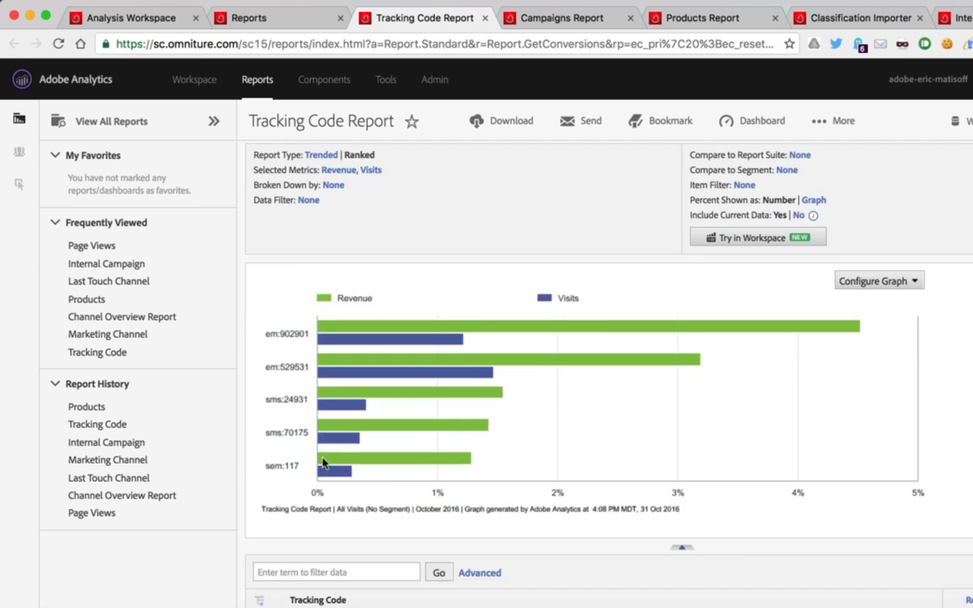
{"action": "scroll", "coordinate": [393, 537], "scroll_direction": "down", "scroll_amount": 4}
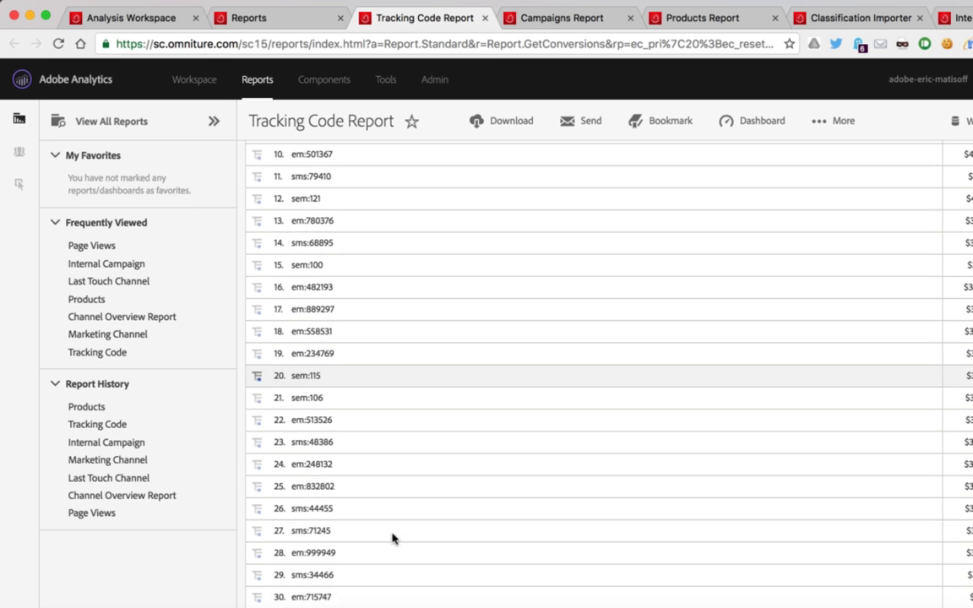
{"action": "scroll", "coordinate": [392, 536], "scroll_direction": "up", "scroll_amount": 6}
{"action": "scroll", "coordinate": [463, 378], "scroll_direction": "up", "scroll_amount": 5}
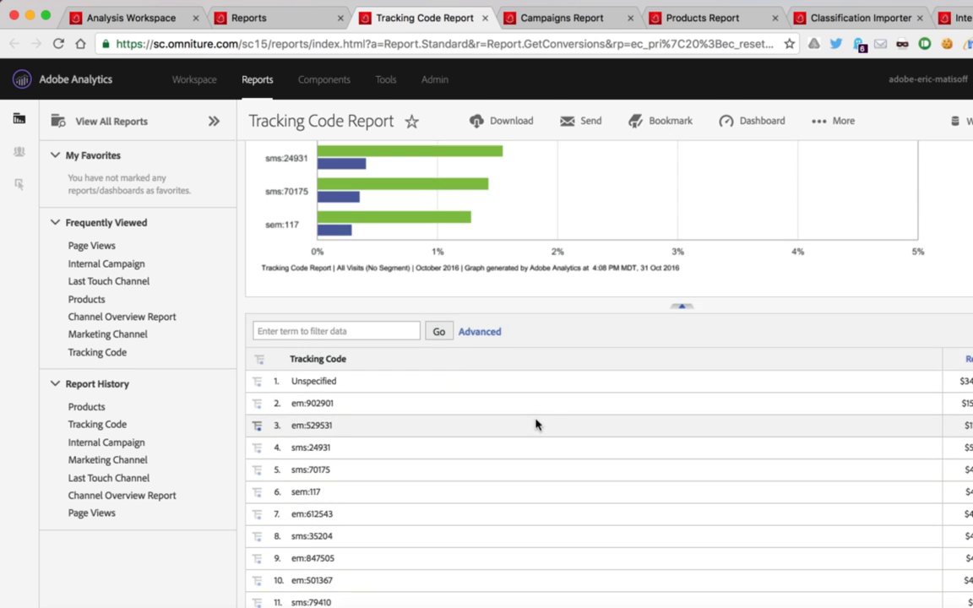
{"action": "scroll", "coordinate": [612, 434], "scroll_direction": "up", "scroll_amount": 5}
{"action": "key", "text": "ctrl+Tab"}
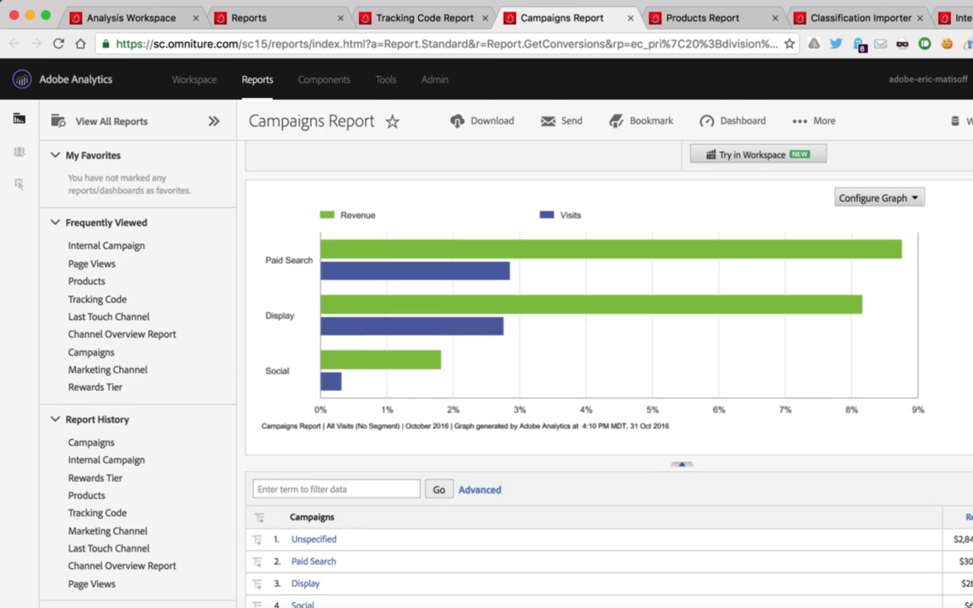
{"action": "key", "text": "ctrl+Tab"}
{"action": "key", "text": "ctrl+Tab"}
{"action": "scroll", "coordinate": [153, 537], "scroll_direction": "down", "scroll_amount": 3}
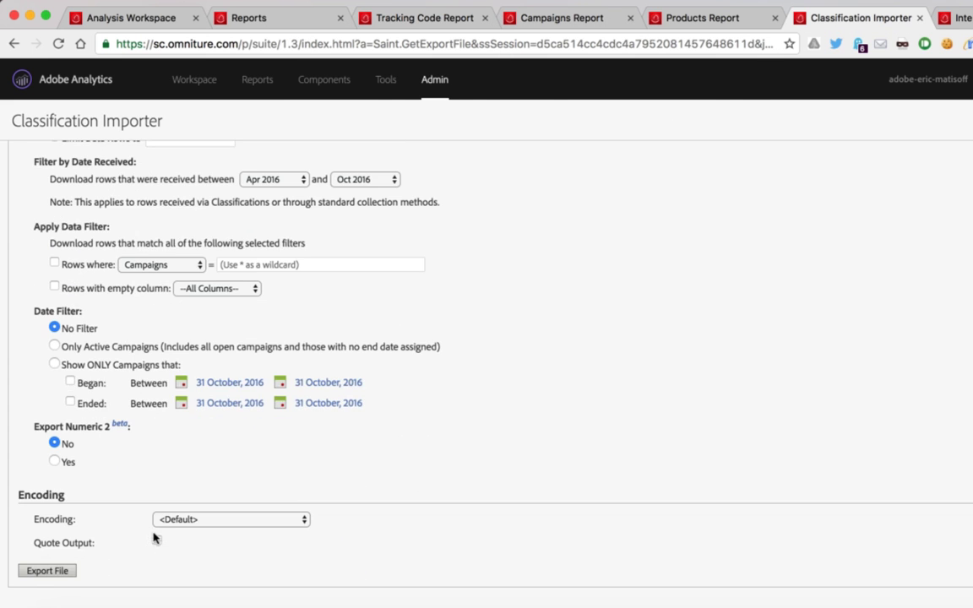
Export the Campaign classifications as SiteCatalyst Classifications (3).tab and open it in Excel.
{"action": "left_click", "coordinate": [33, 570]}
{"action": "scroll", "coordinate": [470, 316], "scroll_direction": "up", "scroll_amount": 2}
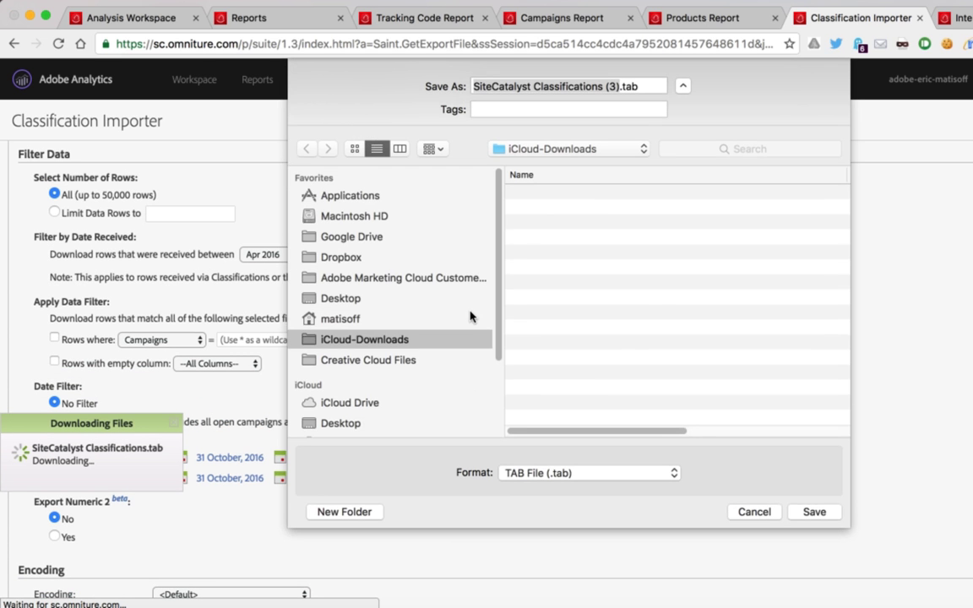
{"action": "left_click", "coordinate": [813, 511]}
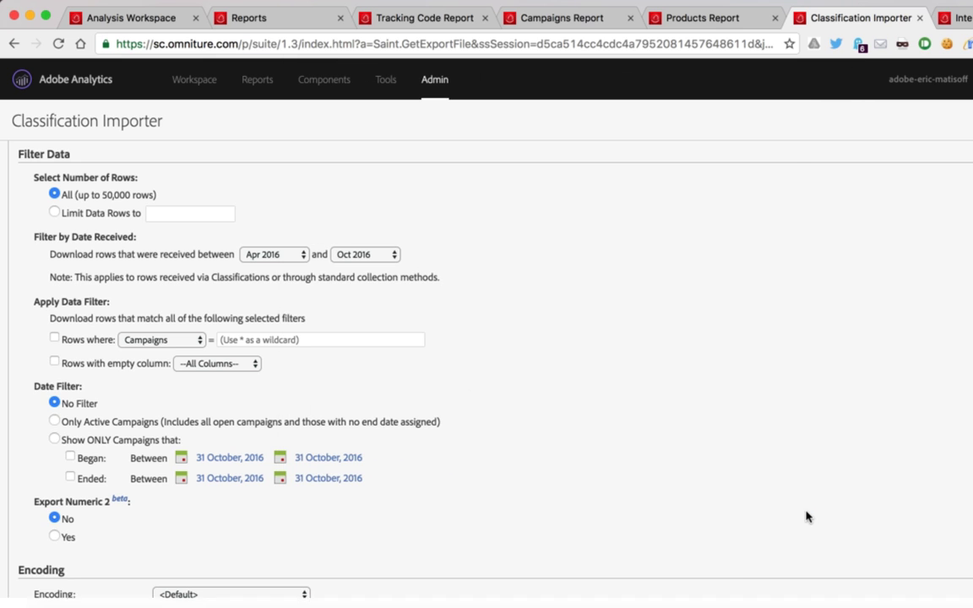
{"action": "left_click", "coordinate": [126, 605]}
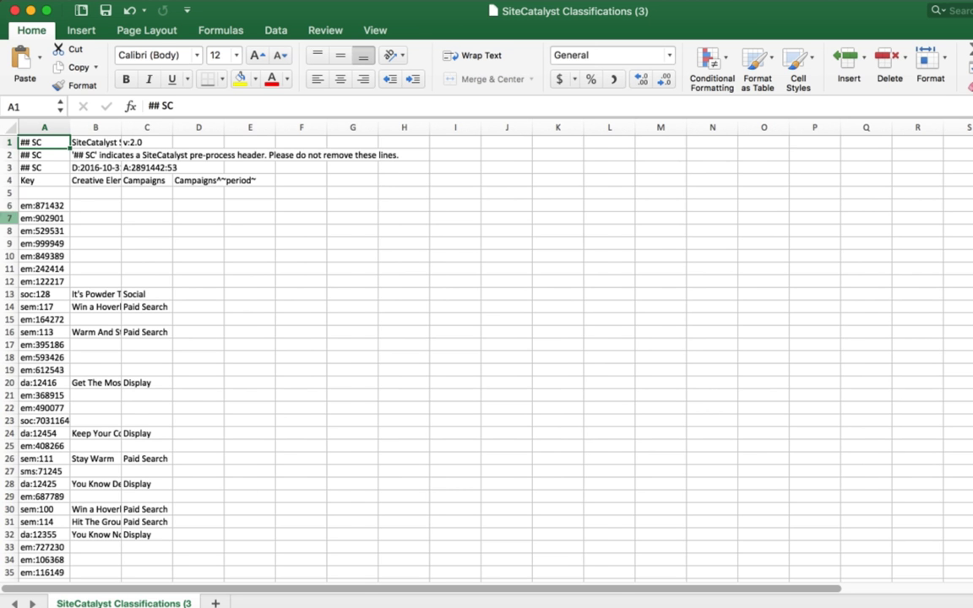
Widen columns A and B to show full keys and creative names.
{"action": "left_click_drag", "start_coordinate": [56, 113], "coordinate": [144, 114]}
{"action": "left_click_drag", "start_coordinate": [9, 141], "coordinate": [9, 180]}
{"action": "left_click", "coordinate": [182, 278]}
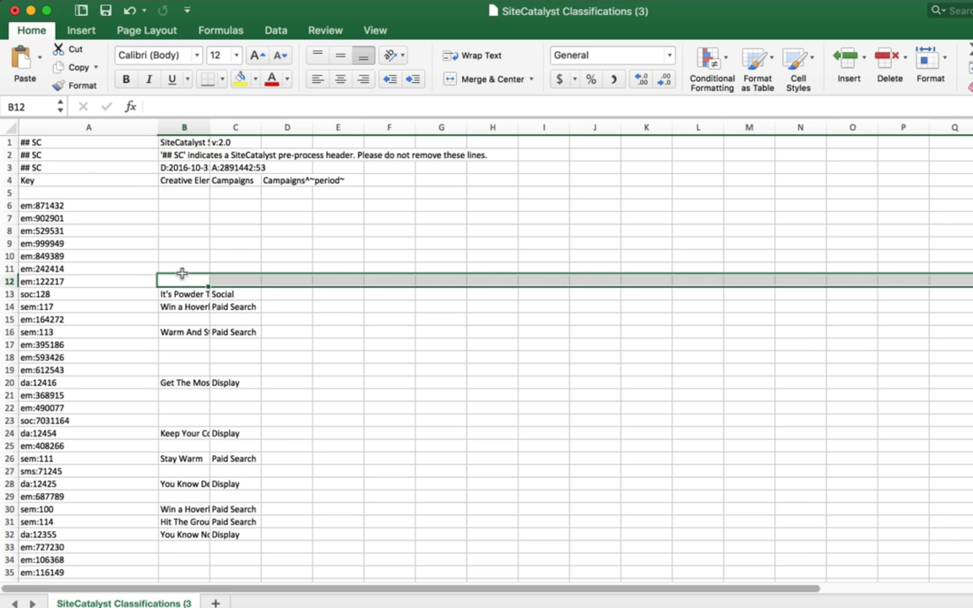
{"action": "left_click_drag", "start_coordinate": [210, 127], "coordinate": [303, 124]}
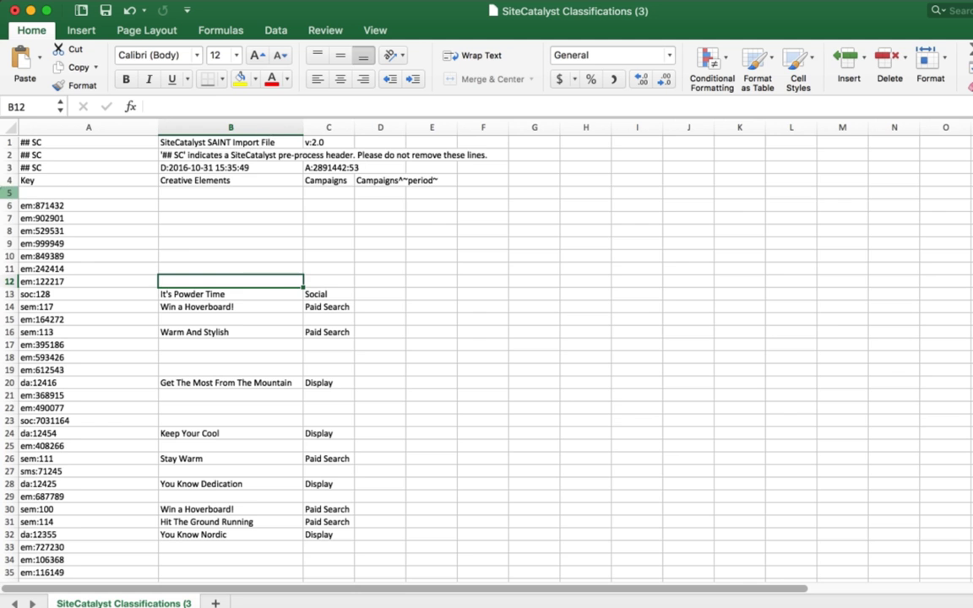
Review the tracking keys from em:849389 down to sms:71245, ending on cell B6.
{"action": "left_click", "coordinate": [8, 193]}
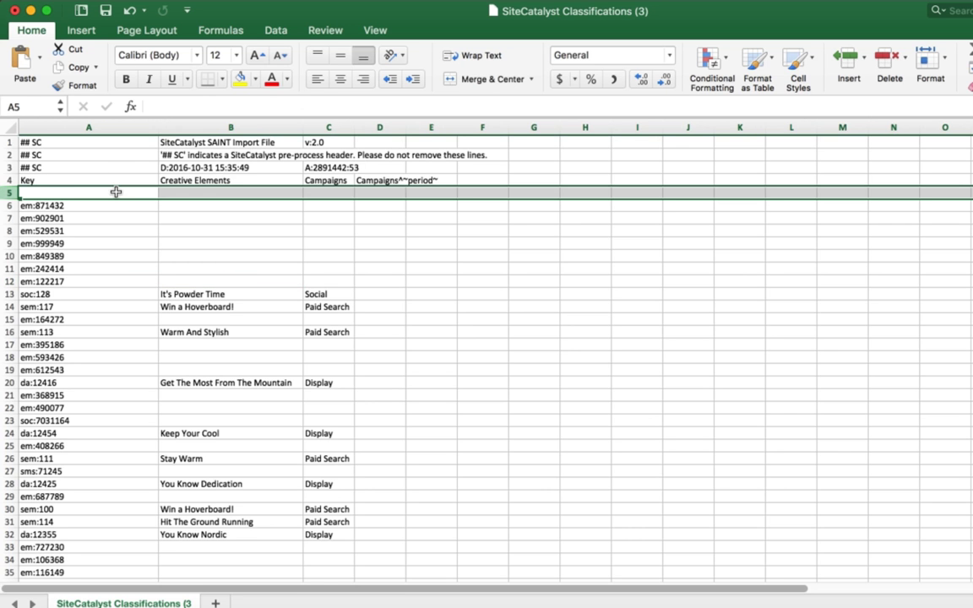
{"action": "left_click", "coordinate": [128, 251]}
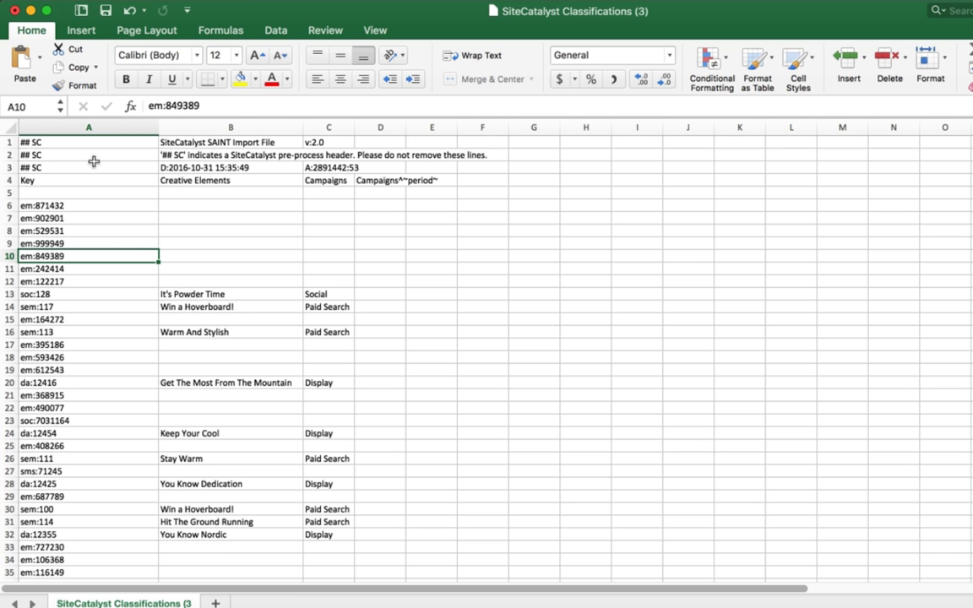
{"action": "left_click", "coordinate": [89, 120]}
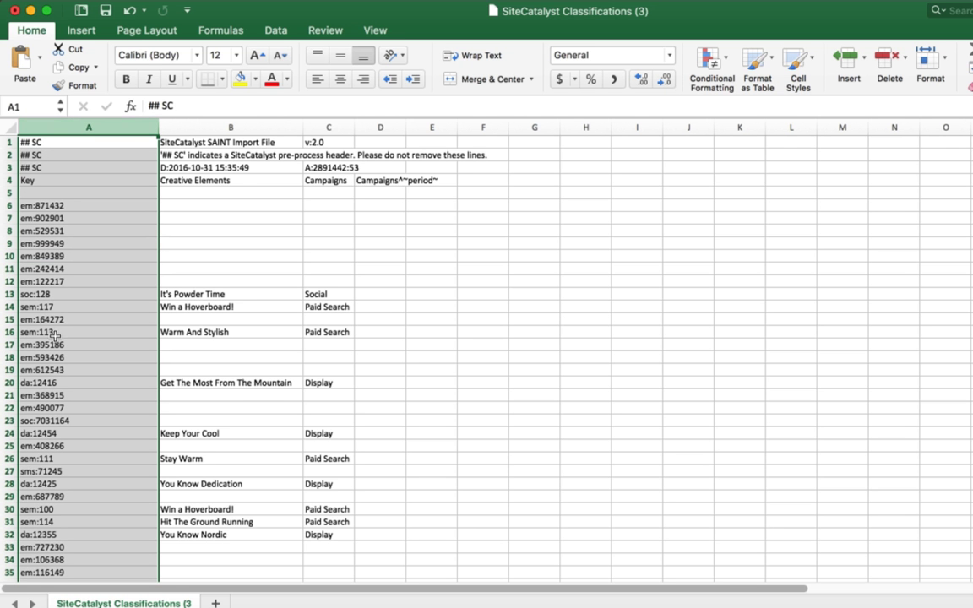
{"action": "left_click", "coordinate": [90, 470]}
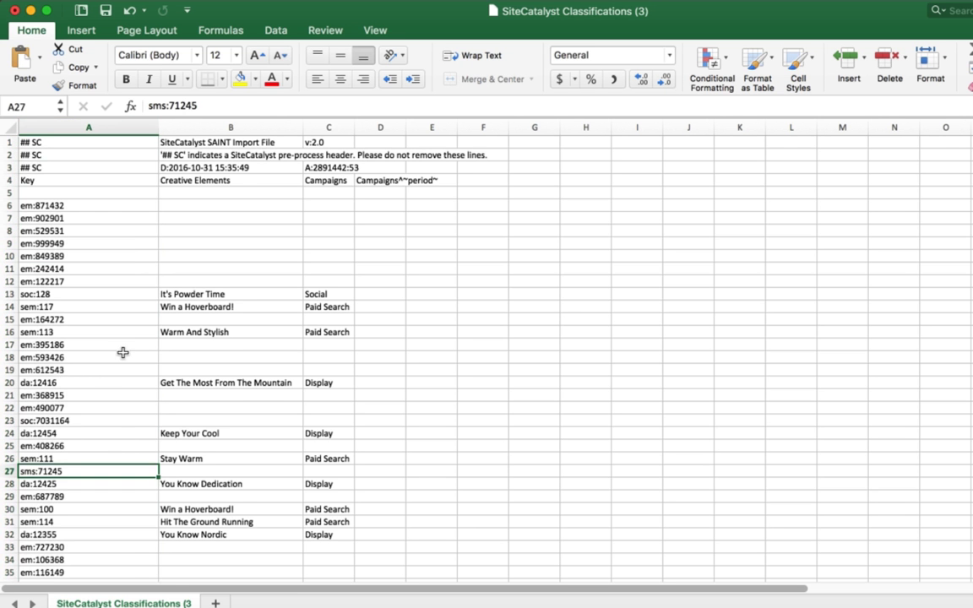
{"action": "scroll", "coordinate": [123, 352], "scroll_direction": "down", "scroll_amount": 10}
{"action": "scroll", "coordinate": [123, 352], "scroll_direction": "down", "scroll_amount": 20}
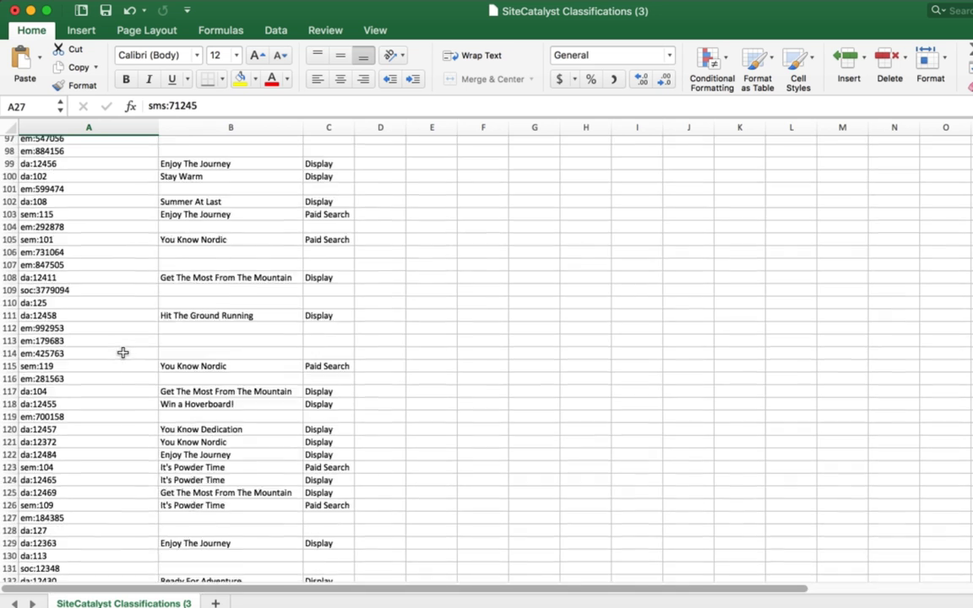
{"action": "scroll", "coordinate": [123, 352], "scroll_direction": "up", "scroll_amount": 10}
{"action": "scroll", "coordinate": [122, 352], "scroll_direction": "up", "scroll_amount": 20}
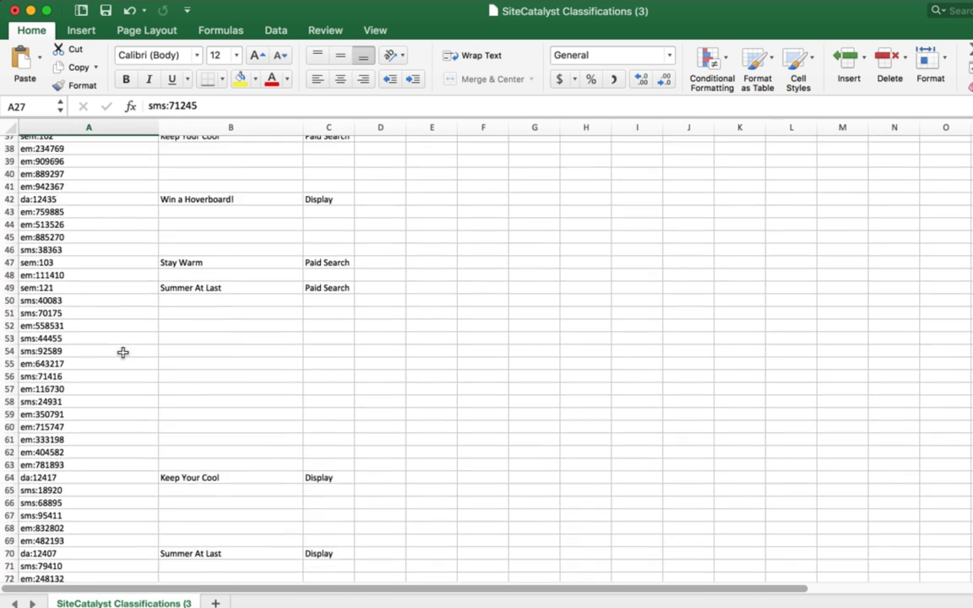
{"action": "left_click", "coordinate": [210, 201]}
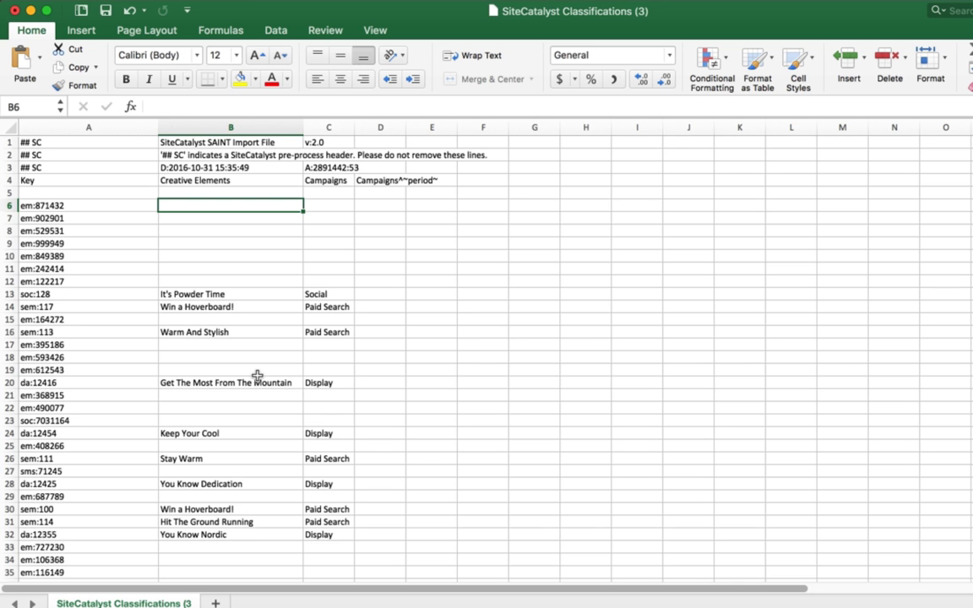
Enter 'It's Powder Time' in B6 via AutoComplete and 'Email' in C6.
{"action": "key", "text": "Left"}
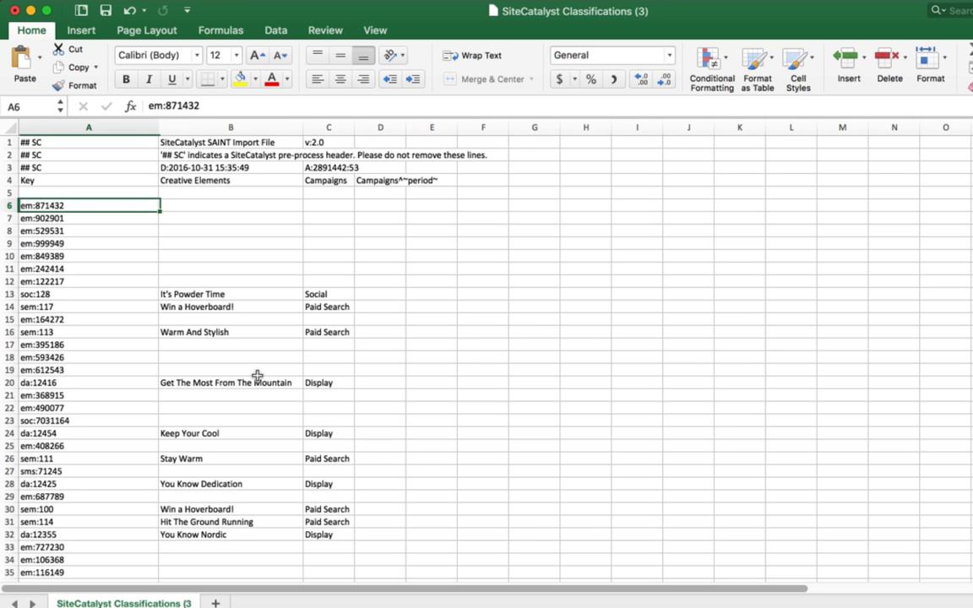
{"action": "key", "text": "Right"}
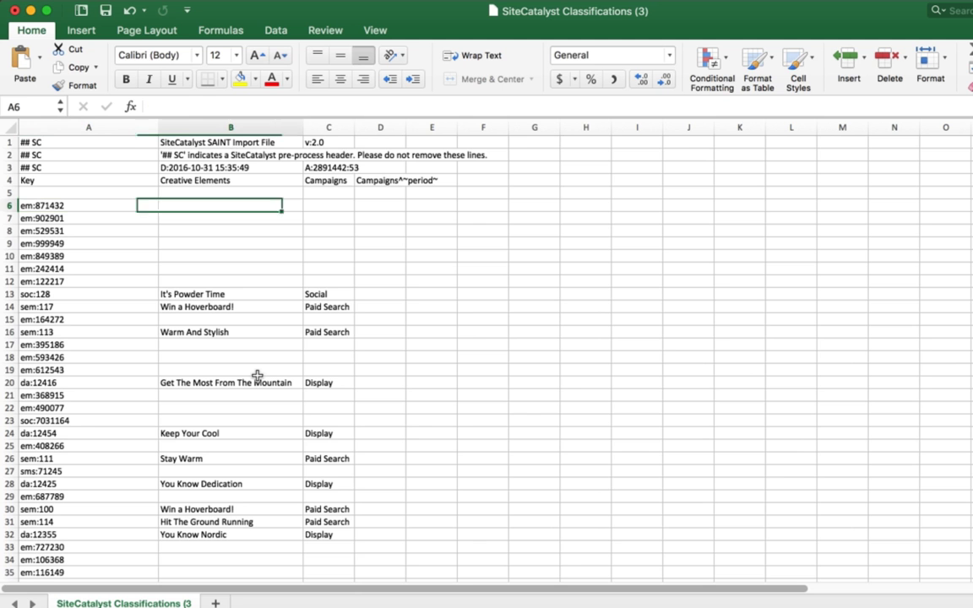
{"action": "type", "text": "It's Powder Time"}
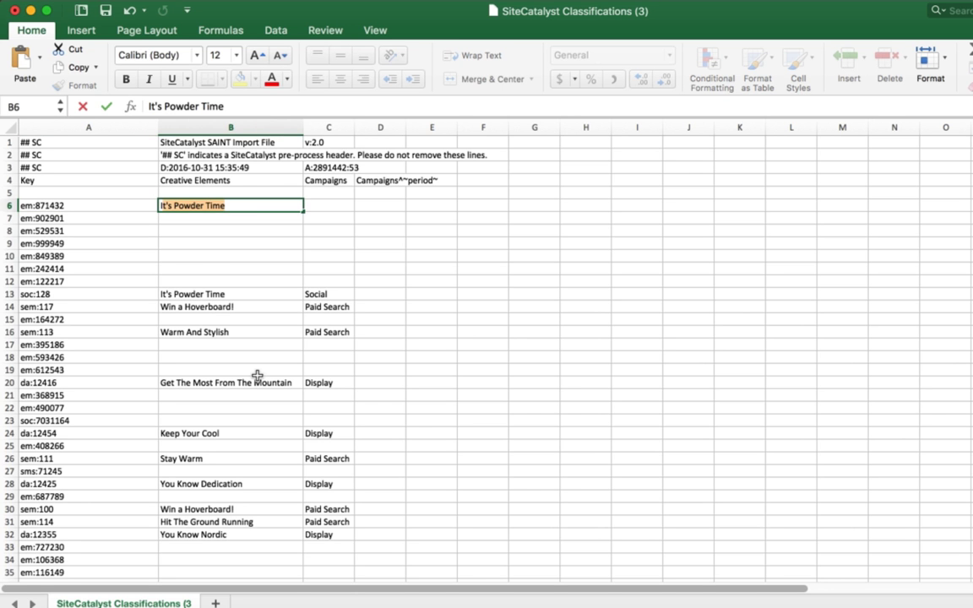
{"action": "key", "text": "Return"}
{"action": "key", "text": "Up"}
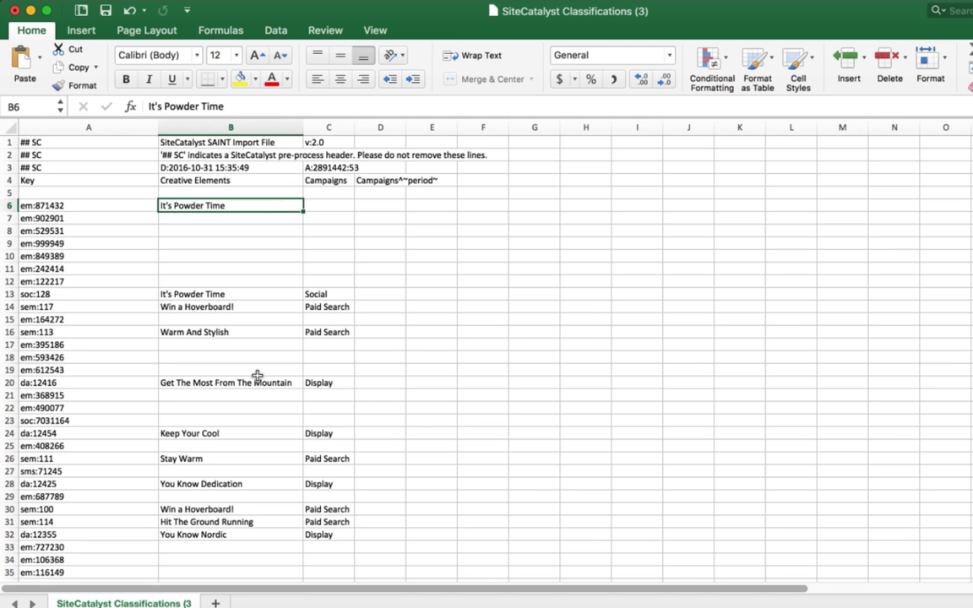
{"action": "key", "text": "Right"}
{"action": "type", "text": "Email"}
{"action": "key", "text": "Return"}
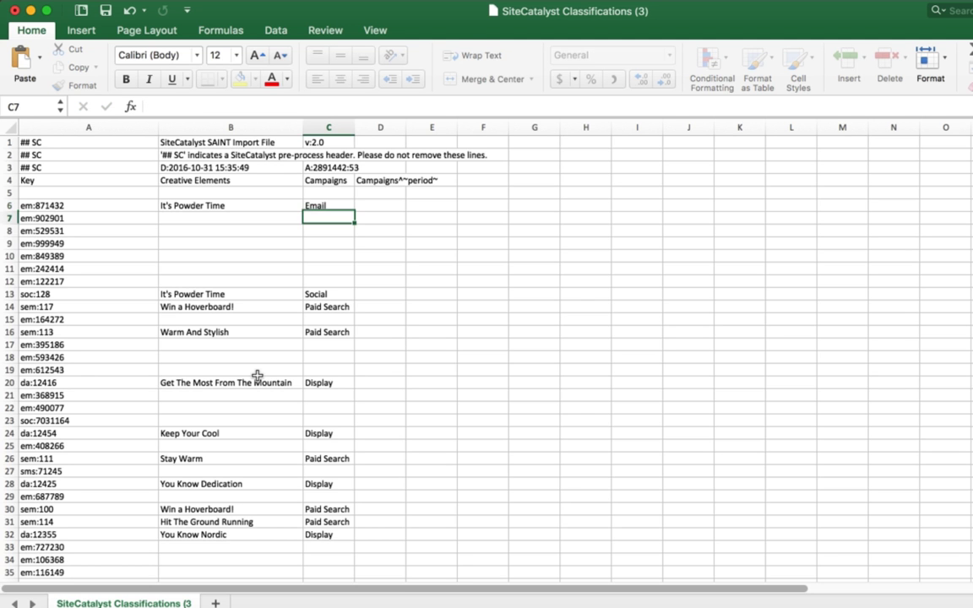
Fill C6 through C12 with Email using Cmd+D.
{"action": "key", "text": "Up"}
{"action": "key", "text": "Left"}
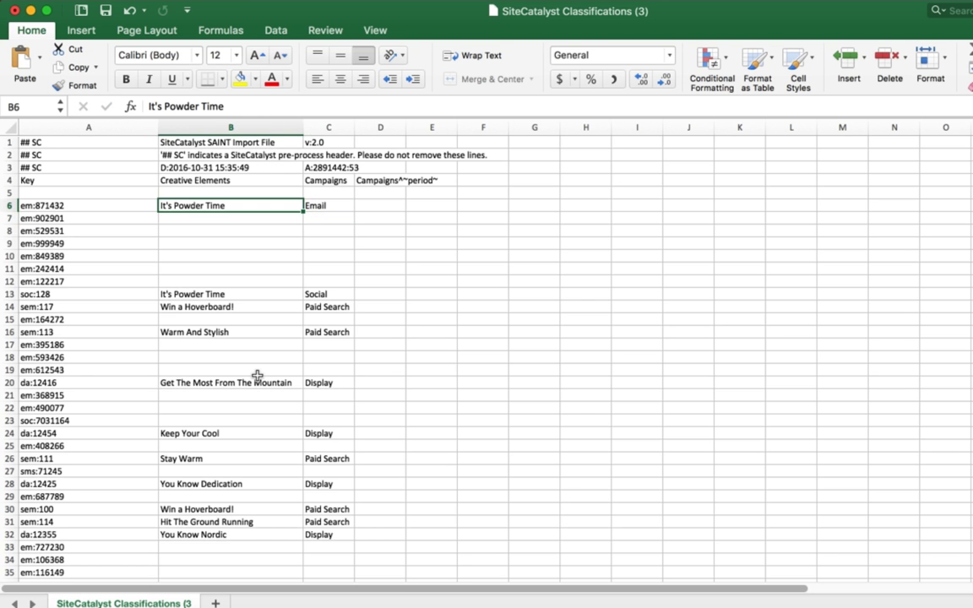
{"action": "key", "text": "Down"}
{"action": "key", "text": "Up"}
{"action": "key", "text": "Right"}
{"action": "key", "text": "shift+Down"}
{"action": "key", "text": "shift+Down"}
{"action": "key", "text": "shift+Down"}
{"action": "key", "text": "shift+Down"}
{"action": "key", "text": "shift+Down"}
{"action": "key", "text": "shift+Down"}
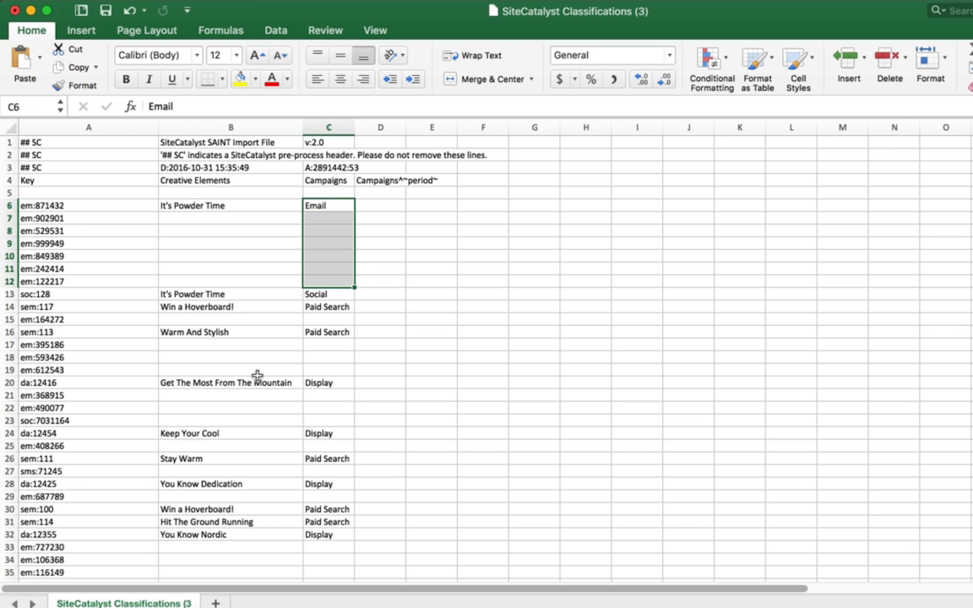
{"action": "key", "text": "ctrl+d"}
Type two new creative labels into B7 and B8.
{"action": "key", "text": "Left"}
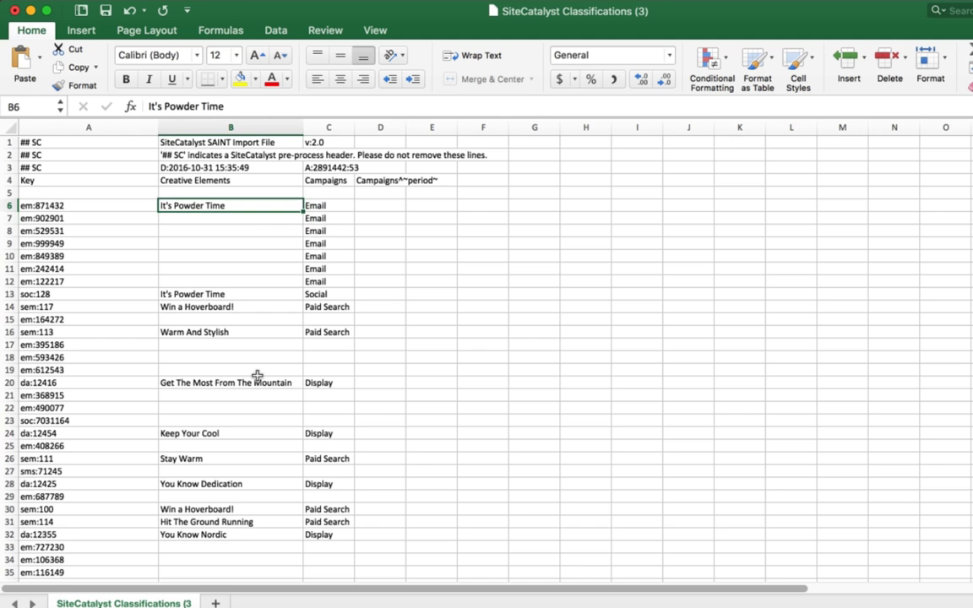
{"action": "key", "text": "Down"}
{"action": "type", "text": "Eric is the greatest"}
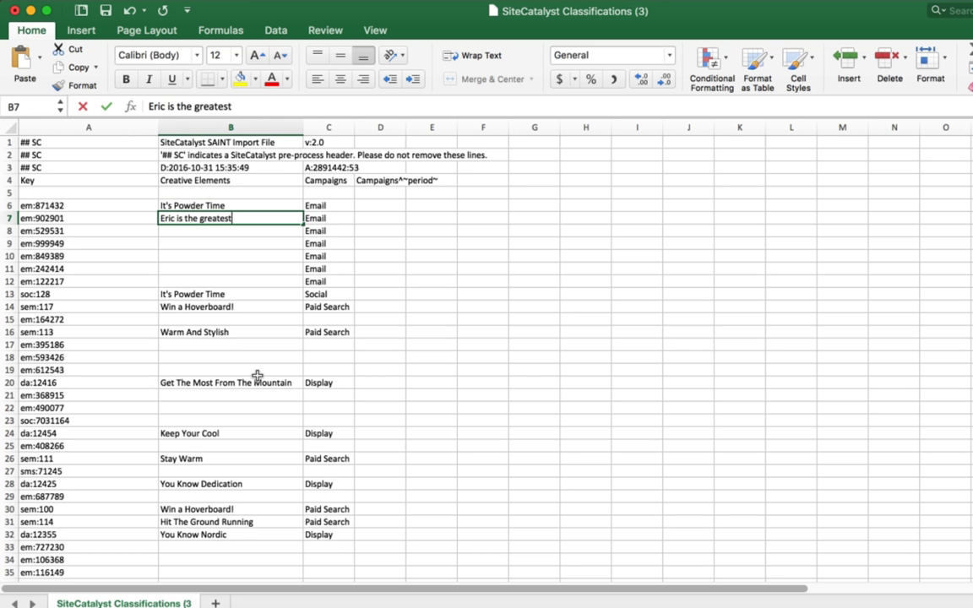
{"action": "key", "text": "Return"}
{"action": "type", "text": "Ben Gaines is cool"}
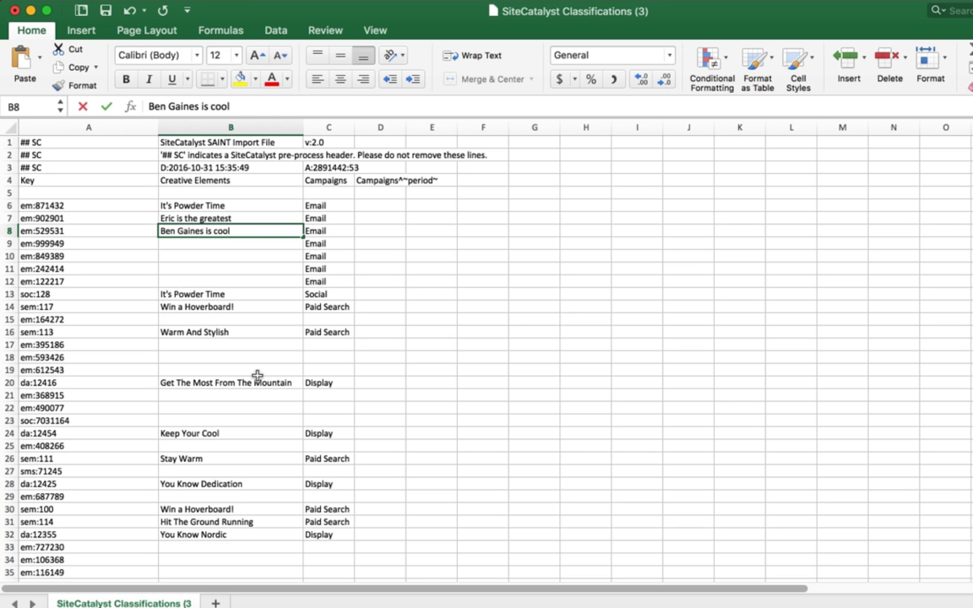
{"action": "key", "text": "Return"}
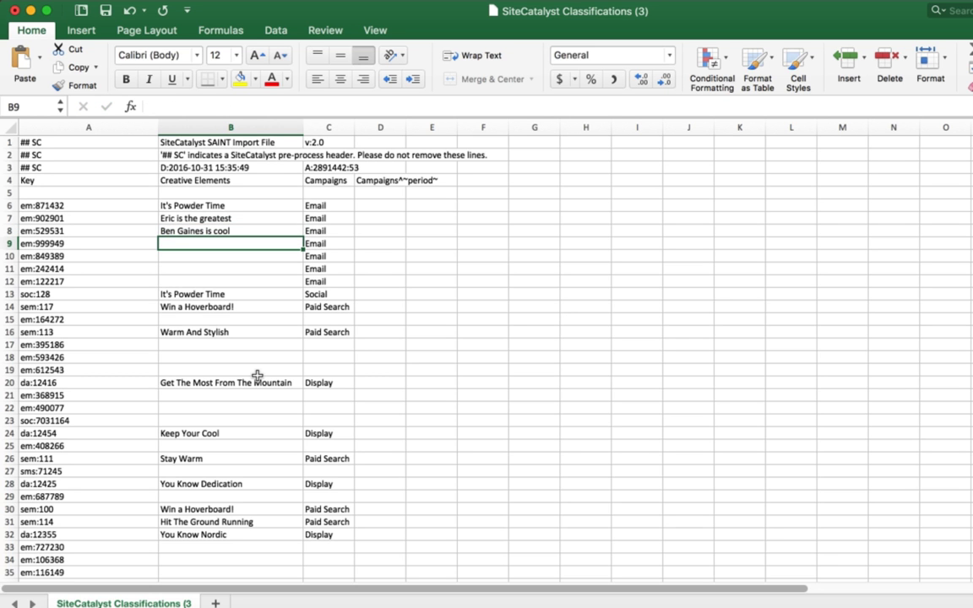
Select the email keys from A6 downward, then return to the browser.
{"action": "key", "text": "Left"}
{"action": "key", "text": "Up"}
{"action": "key", "text": "Up"}
{"action": "key", "text": "Up"}
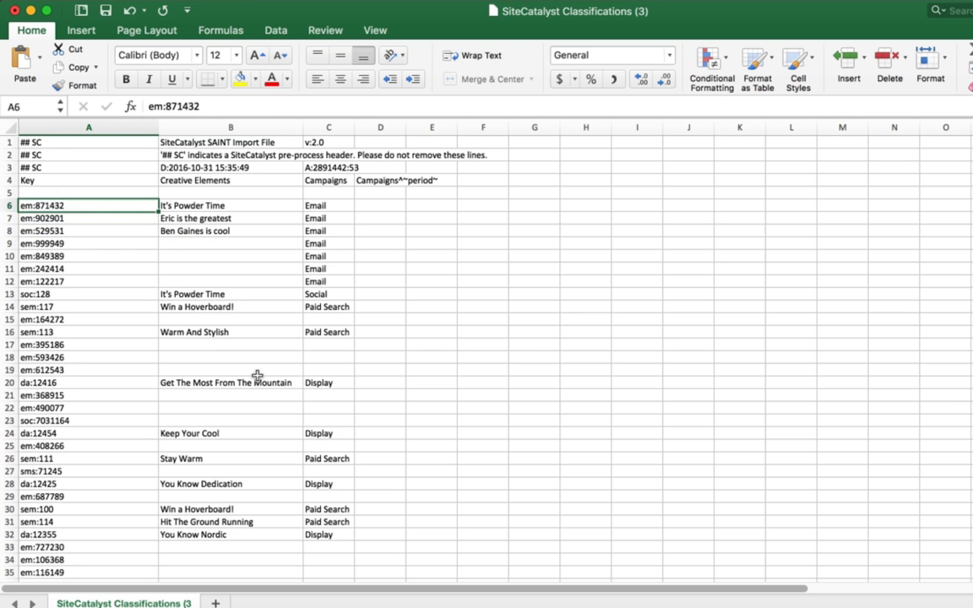
{"action": "key", "text": "shift+Down"}
{"action": "key", "text": "shift+Down"}
{"action": "key", "text": "shift+Down"}
{"action": "key", "text": "shift+Down"}
{"action": "key", "text": "shift+Down"}
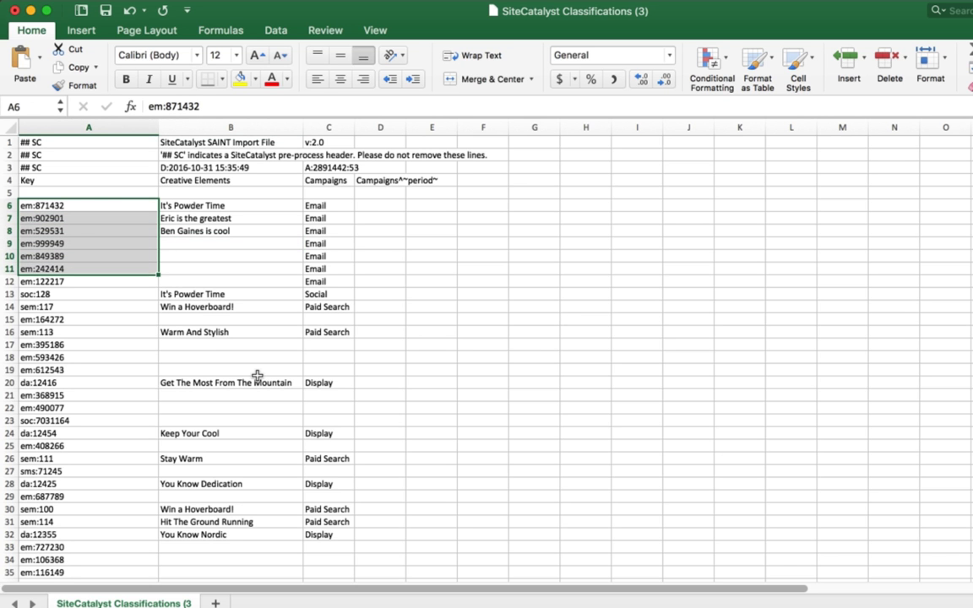
{"action": "key", "text": "Right"}
{"action": "key", "text": "Right"}
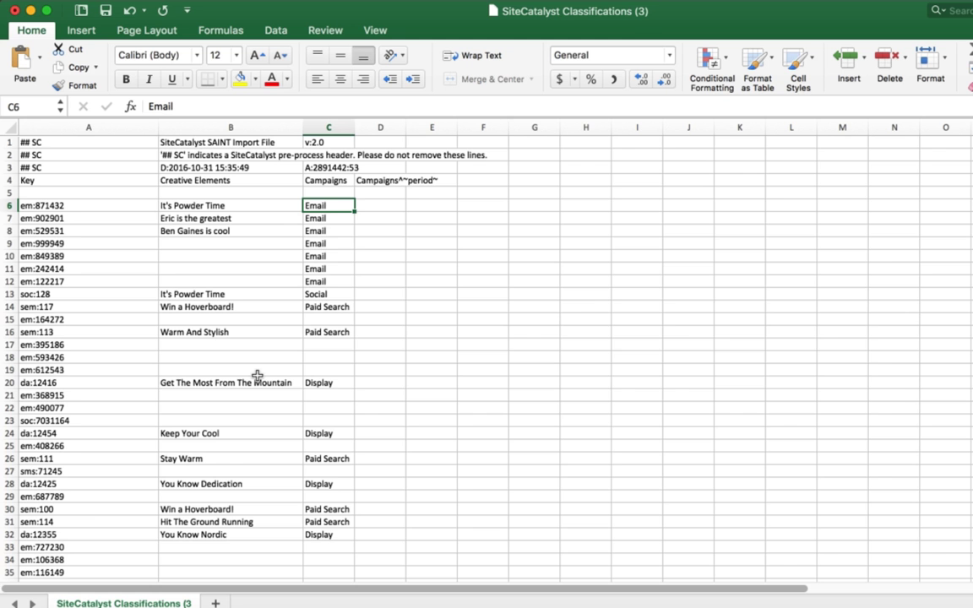
{"action": "key", "text": "super+Tab"}
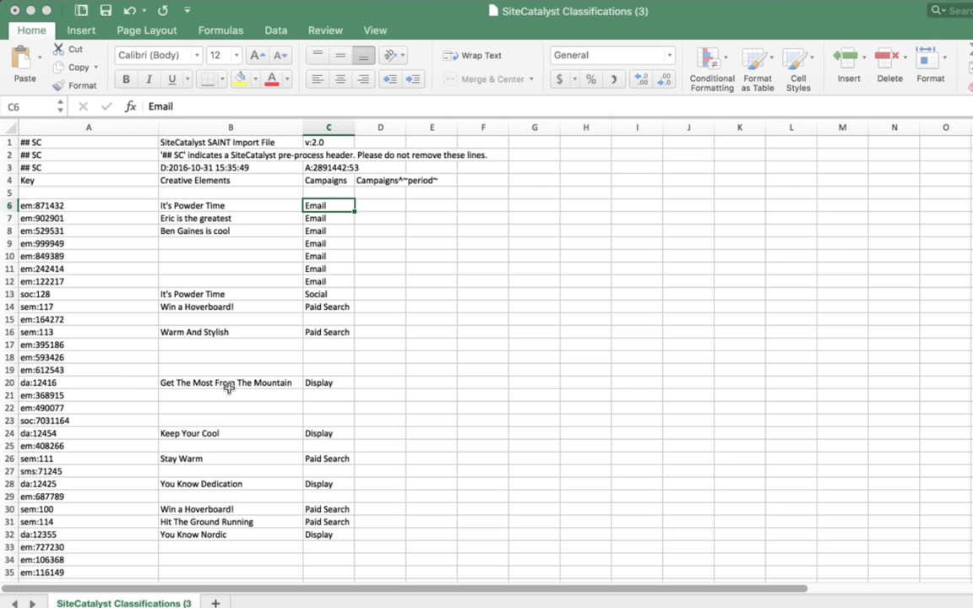
Copy the last tracking code into A391 and change it to soc:55224646.
{"action": "left_click", "coordinate": [80, 384]}
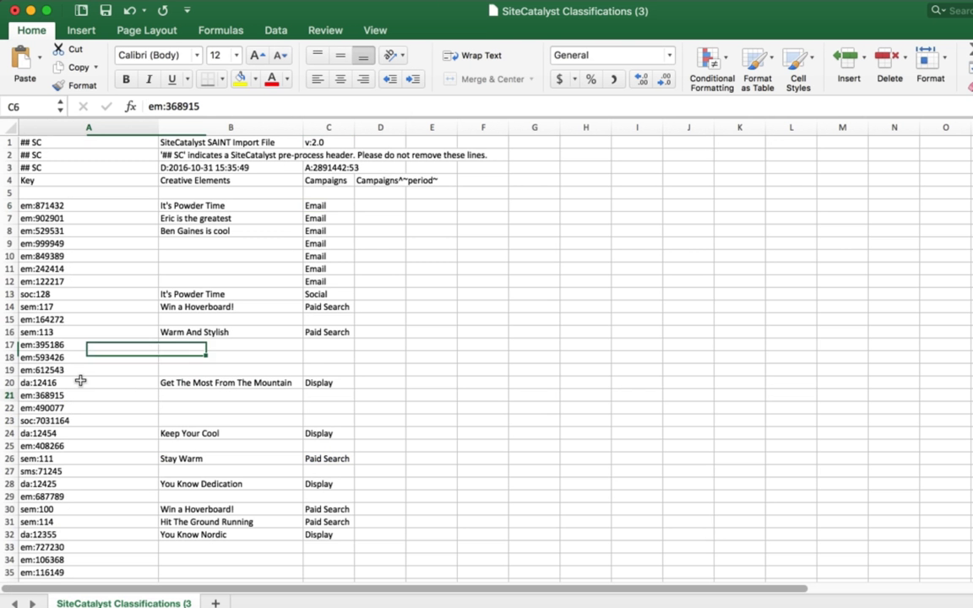
{"action": "key", "text": "ctrl+Down"}
{"action": "scroll", "coordinate": [72, 406], "scroll_direction": "down", "scroll_amount": 4}
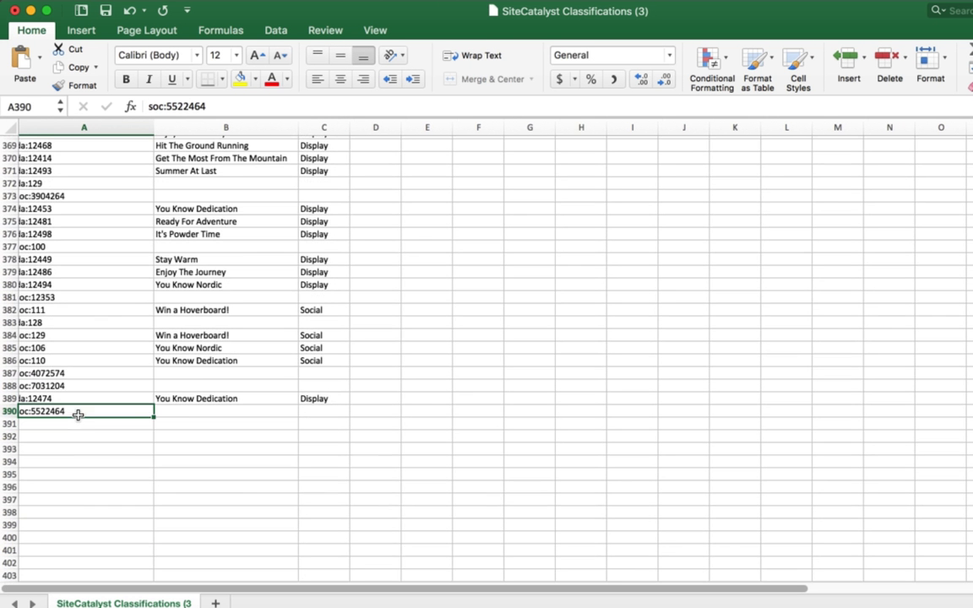
{"action": "left_click", "coordinate": [154, 434]}
{"action": "key", "text": "Up"}
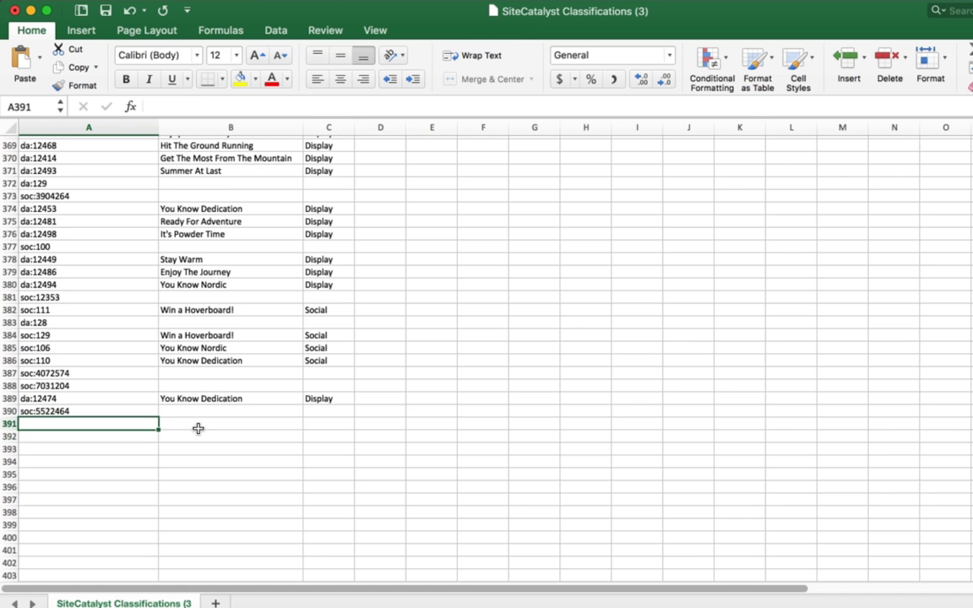
{"action": "key", "text": "ctrl+apostrophe"}
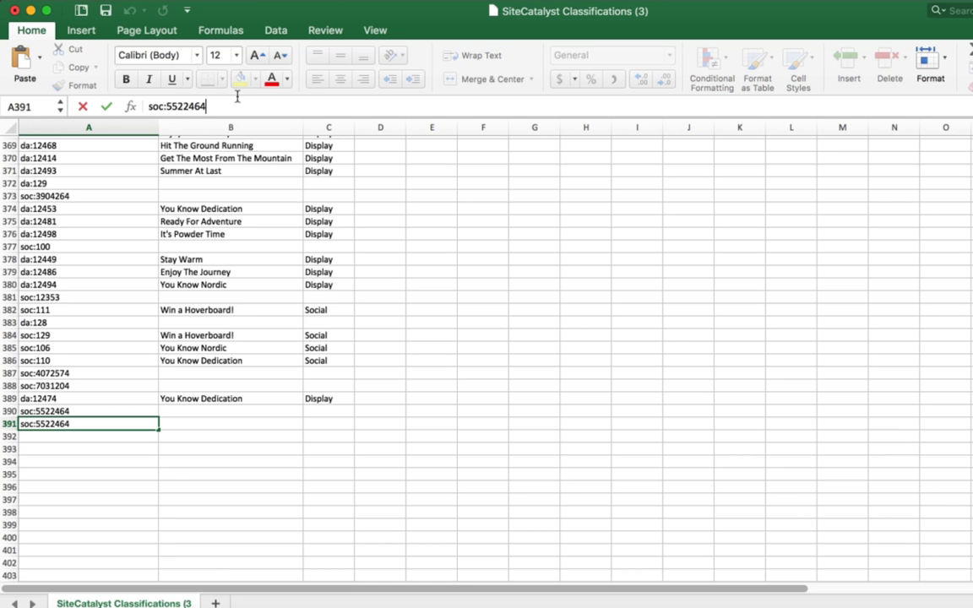
{"action": "type", "text": "6"}
{"action": "key", "text": "Return"}
{"action": "key", "text": "Up"}
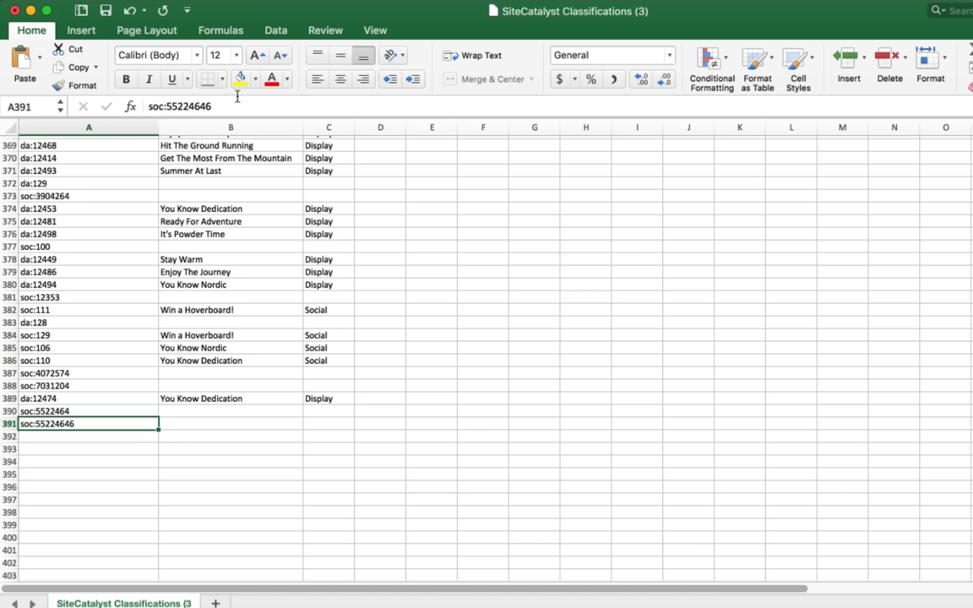
Fill the code into A392 and edit it to soc:55224647.
{"action": "key", "text": "shift+Down"}
{"action": "key", "text": "ctrl+d"}
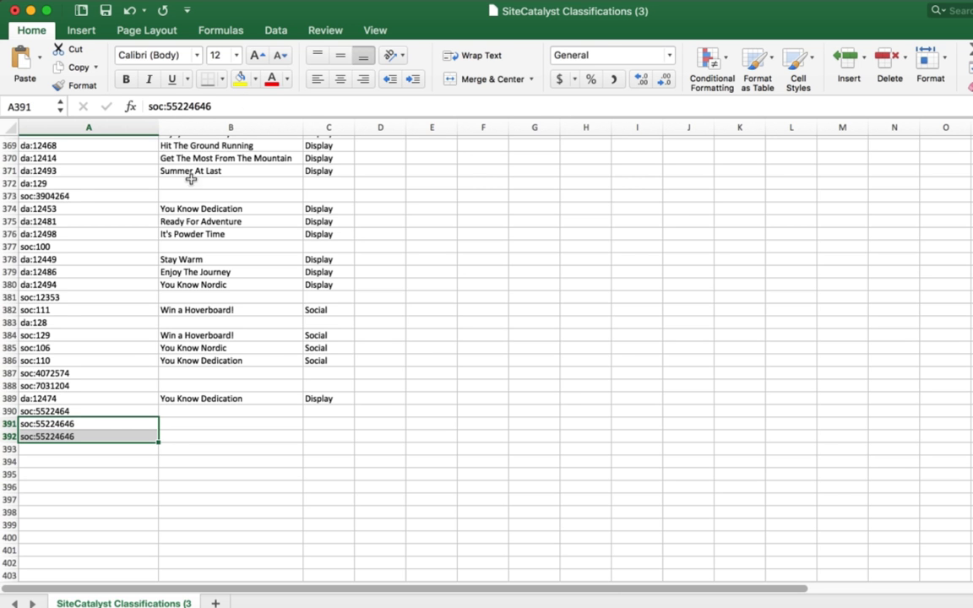
{"action": "key", "text": "Down"}
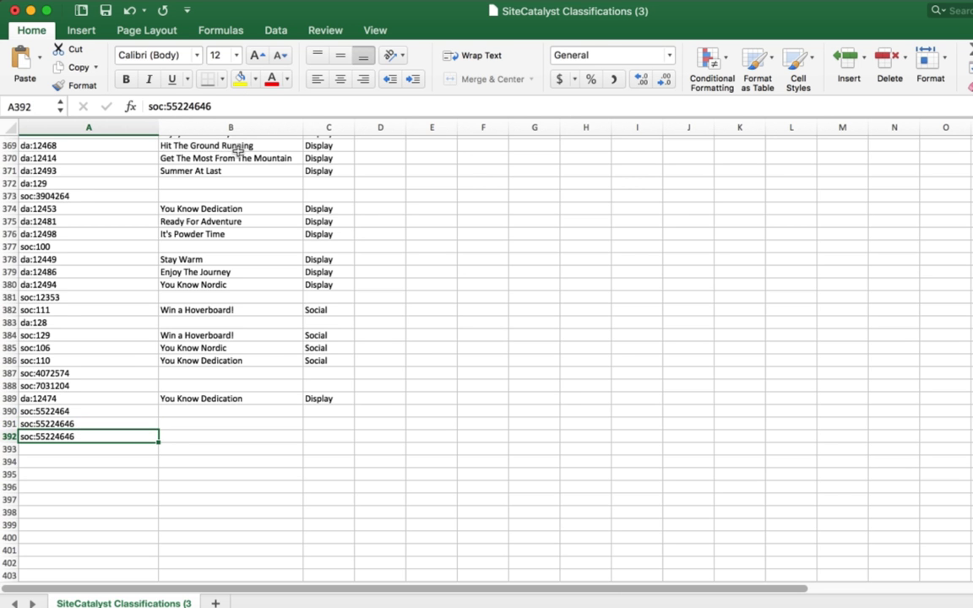
{"action": "left_click", "coordinate": [268, 104]}
{"action": "key", "text": "BackSpace"}
{"action": "type", "text": "7"}
{"action": "key", "text": "Return"}
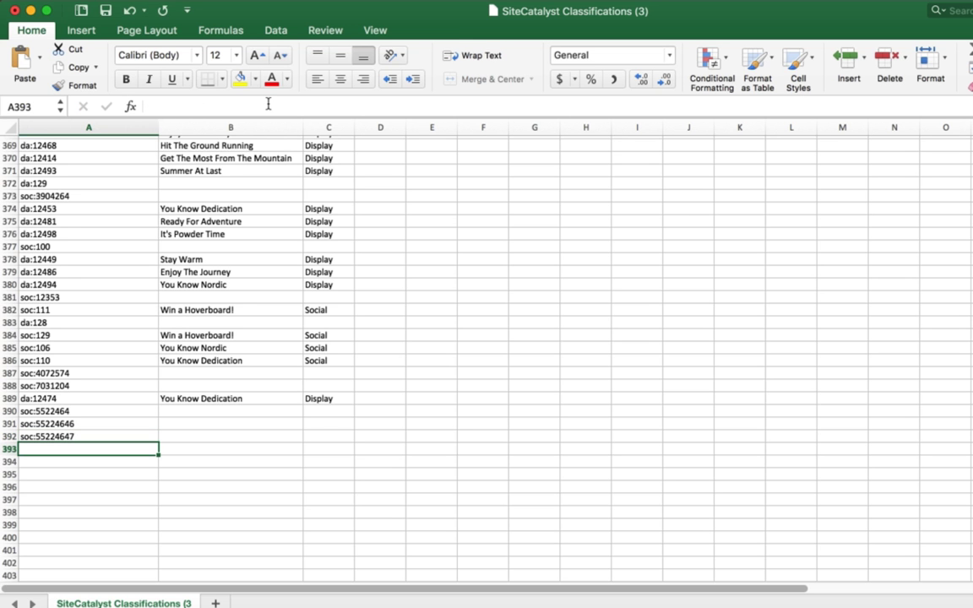
Add soc:55224648 in A393, select A391:A393, and return to the Classification Importer.
{"action": "key", "text": "ctrl+d"}
{"action": "left_click", "coordinate": [268, 104]}
{"action": "key", "text": "BackSpace"}
{"action": "type", "text": "8"}
{"action": "key", "text": "Return"}
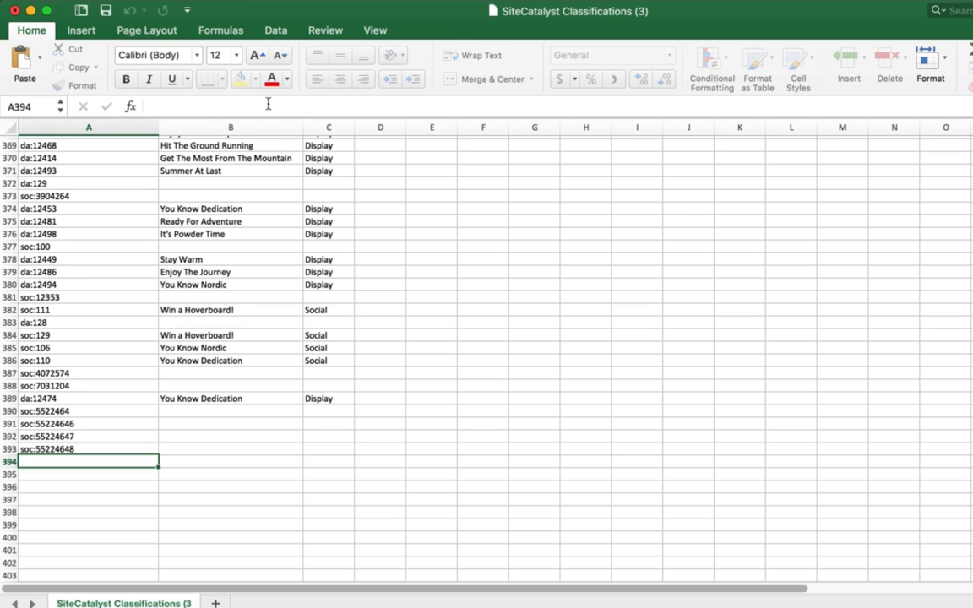
{"action": "key", "text": "Up"}
{"action": "key", "text": "Up"}
{"action": "key", "text": "Up"}
{"action": "key", "text": "shift+Down"}
{"action": "key", "text": "shift+Down"}
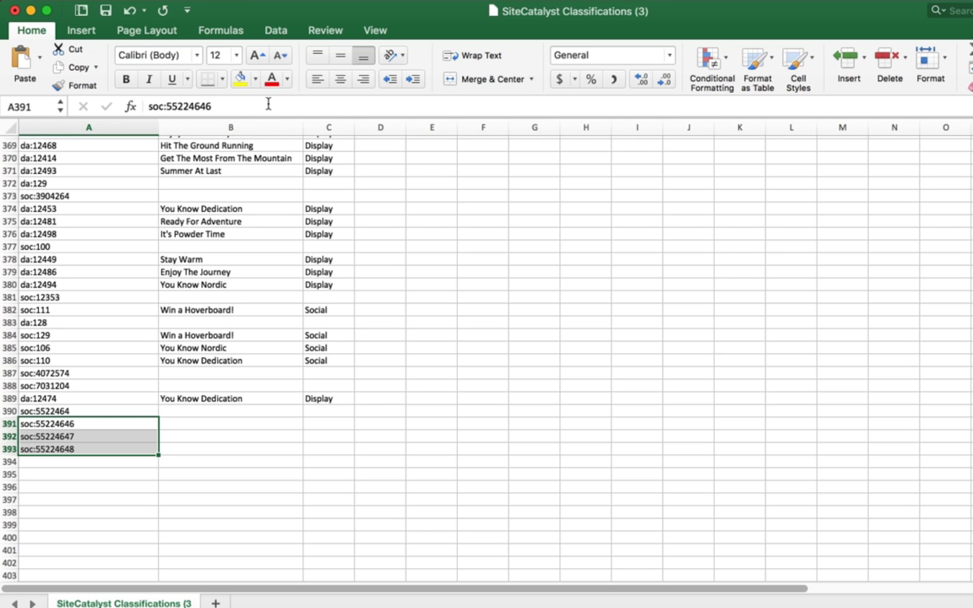
{"action": "key", "text": "super+Tab"}
{"action": "scroll", "coordinate": [362, 182], "scroll_direction": "up", "scroll_amount": 3}
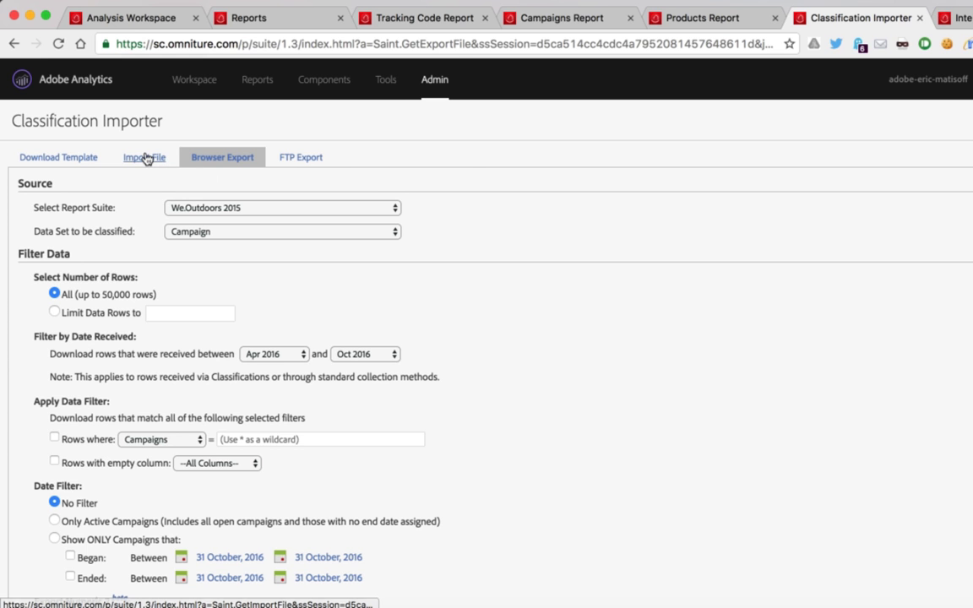
Open the Import File page, compare FTP Import, and leave Browser Import showing.
{"action": "mouse_move", "coordinate": [432, 81]}
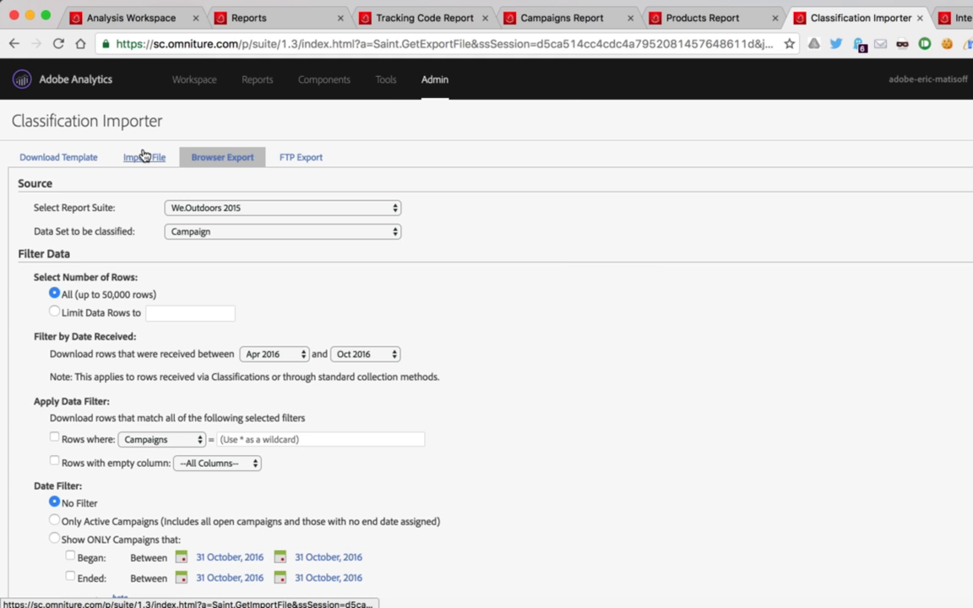
{"action": "left_click", "coordinate": [143, 155]}
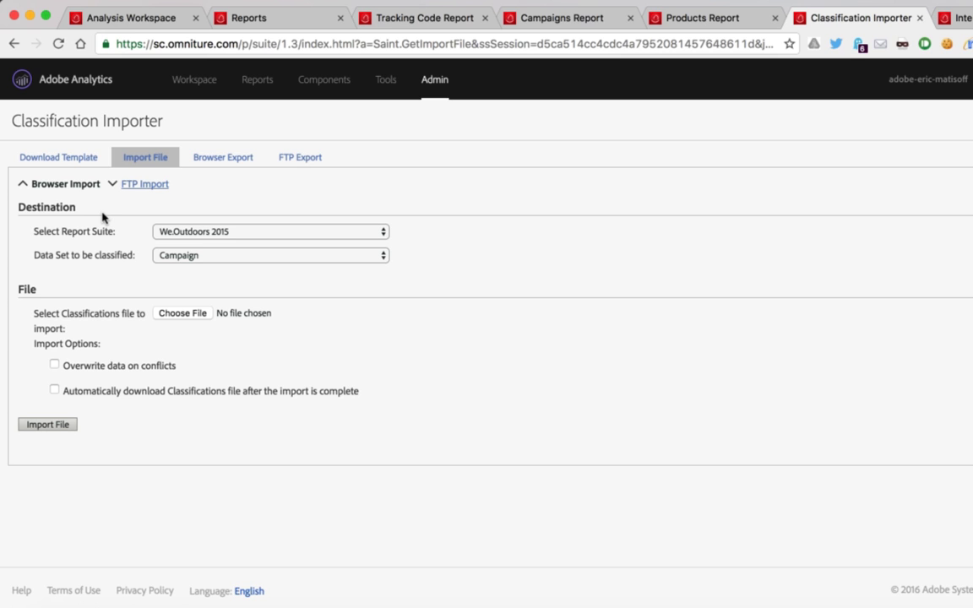
{"action": "left_click", "coordinate": [157, 185]}
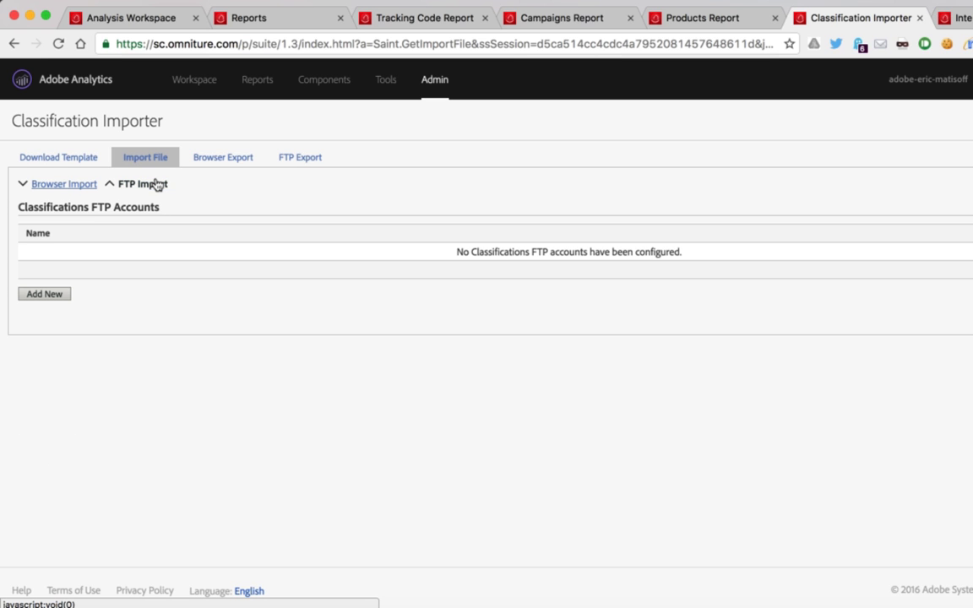
{"action": "left_click", "coordinate": [72, 183]}
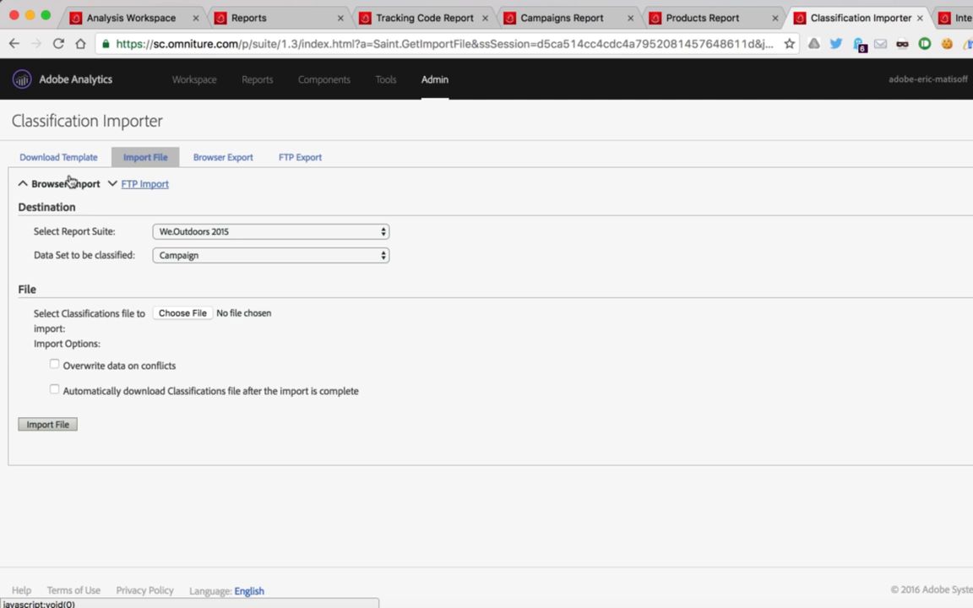
{"action": "left_click", "coordinate": [141, 184]}
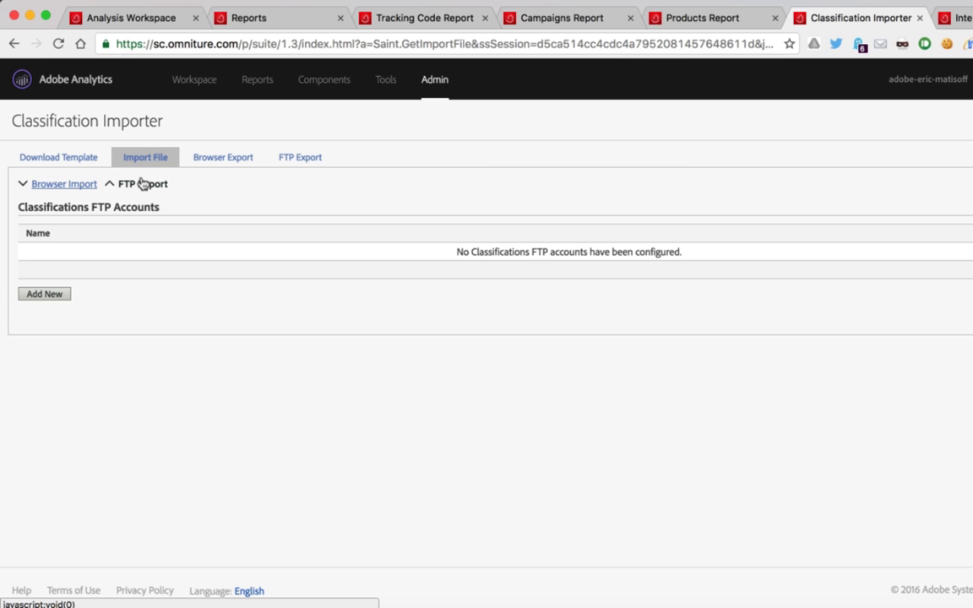
{"action": "left_click", "coordinate": [76, 183]}
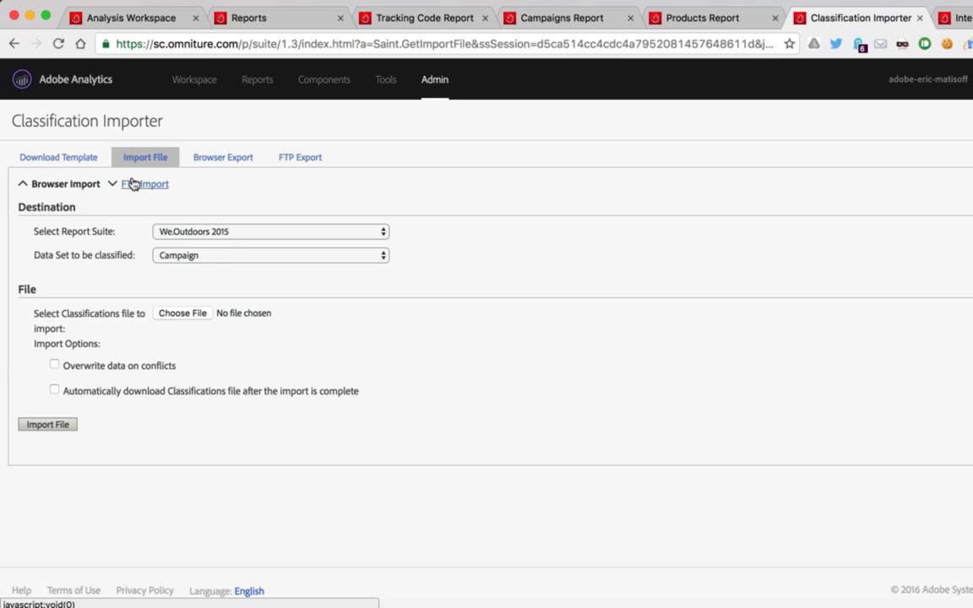
Keep We.Outdoors 2015 as the report suite and Campaign as the data set.
{"action": "left_click", "coordinate": [219, 232]}
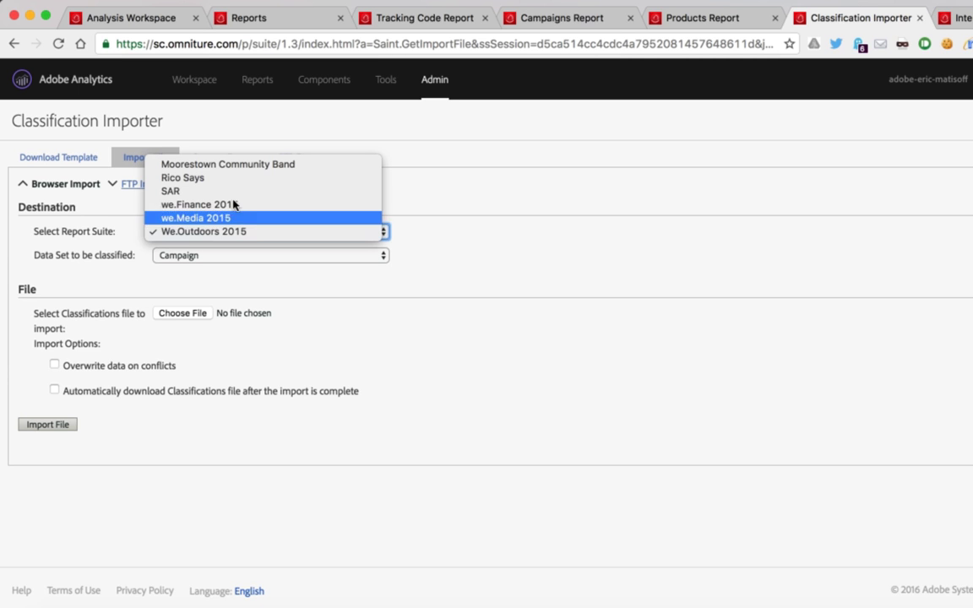
{"action": "left_click", "coordinate": [397, 287]}
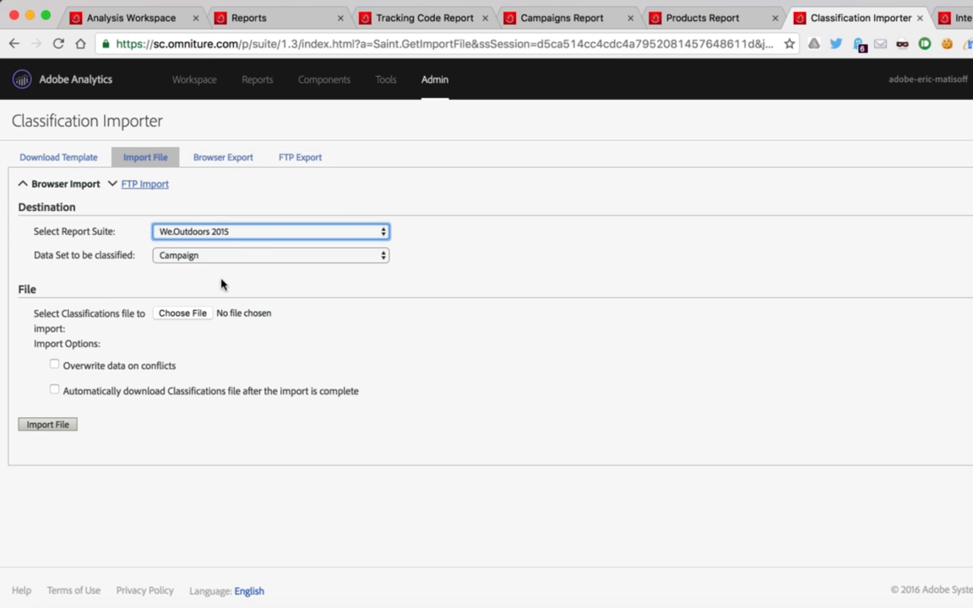
{"action": "left_click", "coordinate": [217, 255]}
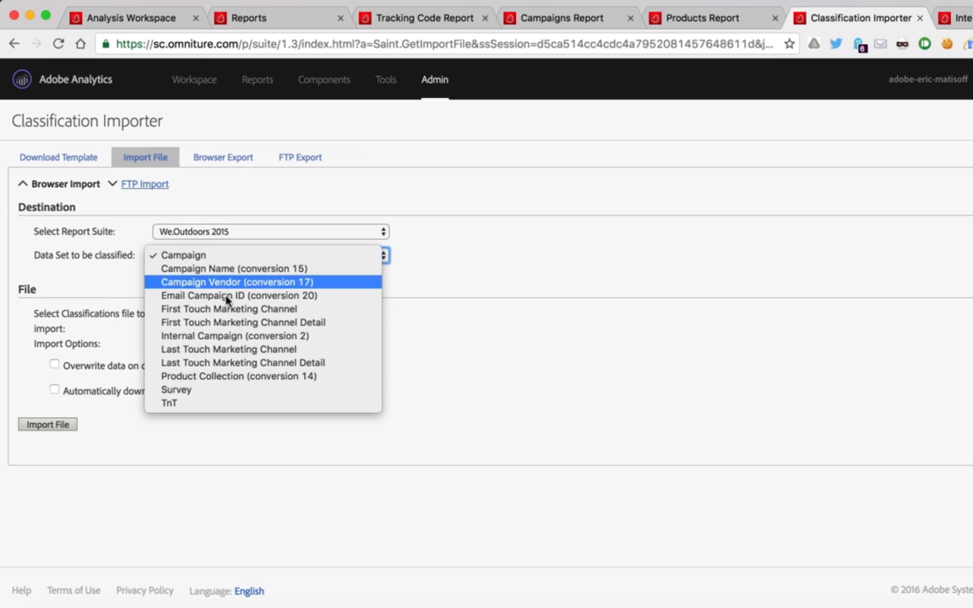
{"action": "left_click", "coordinate": [528, 297]}
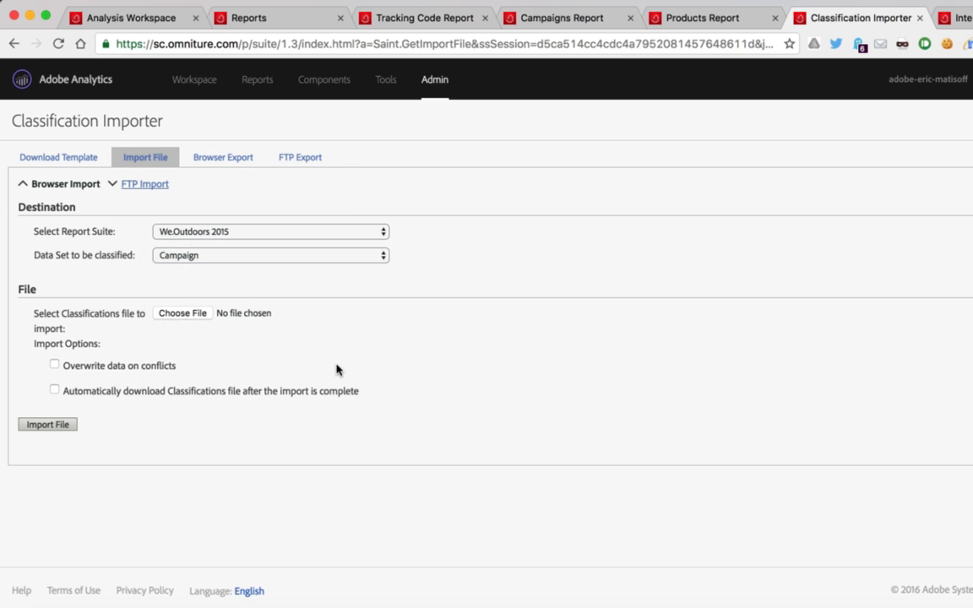
Attach SiteCatalyst Classifications (3).tab from iCloud-Downloads, overwriting on conflicts and without auto-download.
{"action": "left_click", "coordinate": [188, 313]}
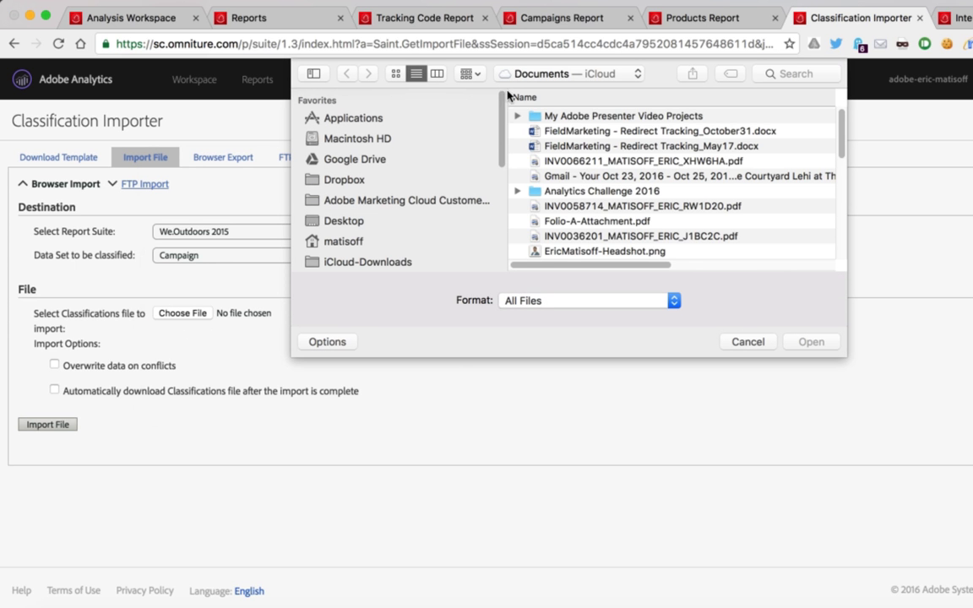
{"action": "left_click", "coordinate": [408, 261]}
{"action": "double_click", "coordinate": [633, 104]}
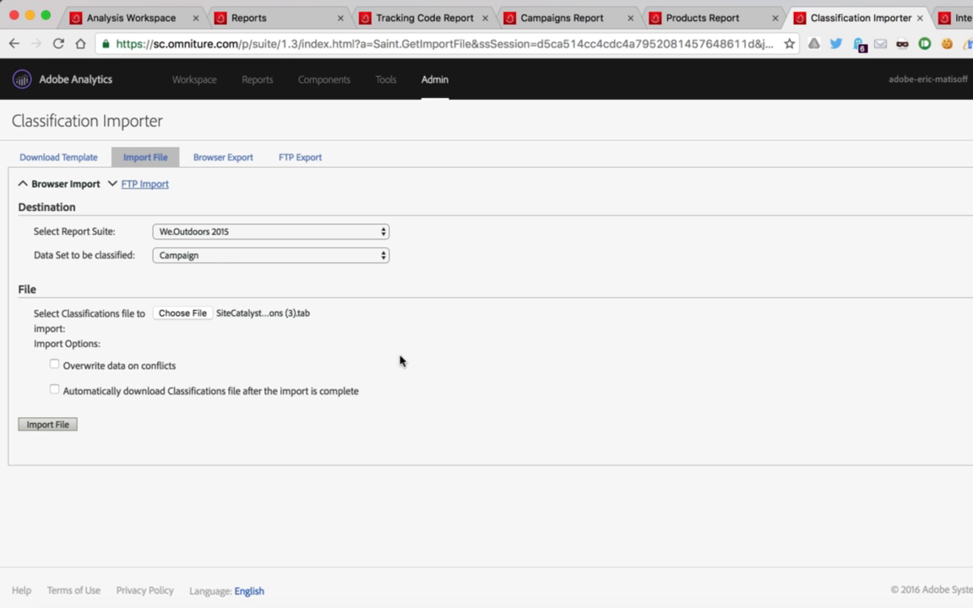
{"action": "left_click", "coordinate": [54, 365]}
{"action": "left_click", "coordinate": [54, 390]}
Collapse the Tracking Code Report graph, browse Campaigns > Tracking Code reports, and try it in Workspace.
{"action": "key", "text": "ctrl+shift+Tab"}
{"action": "key", "text": "ctrl+shift+Tab"}
{"action": "key", "text": "ctrl+shift+Tab"}
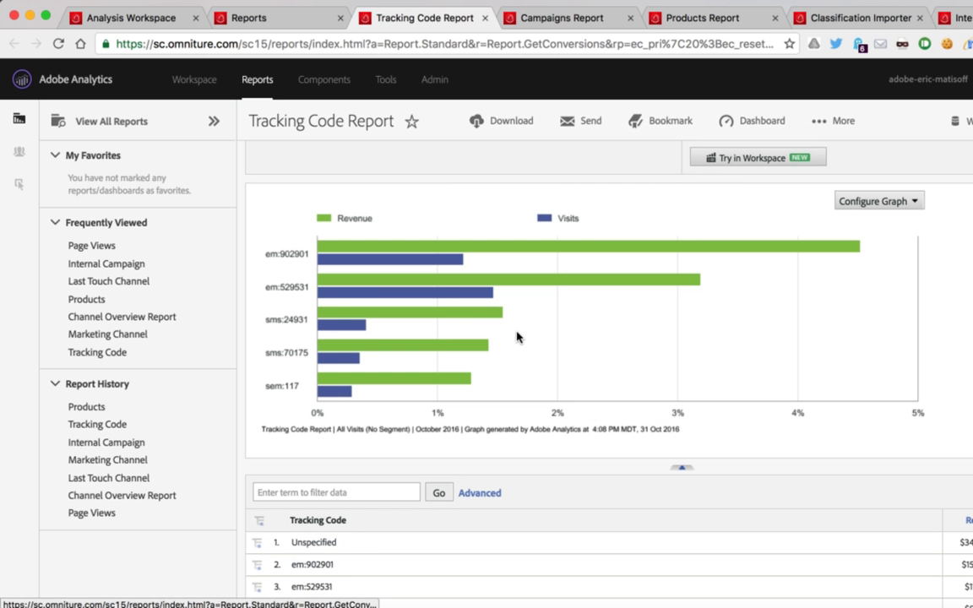
{"action": "left_click", "coordinate": [682, 467]}
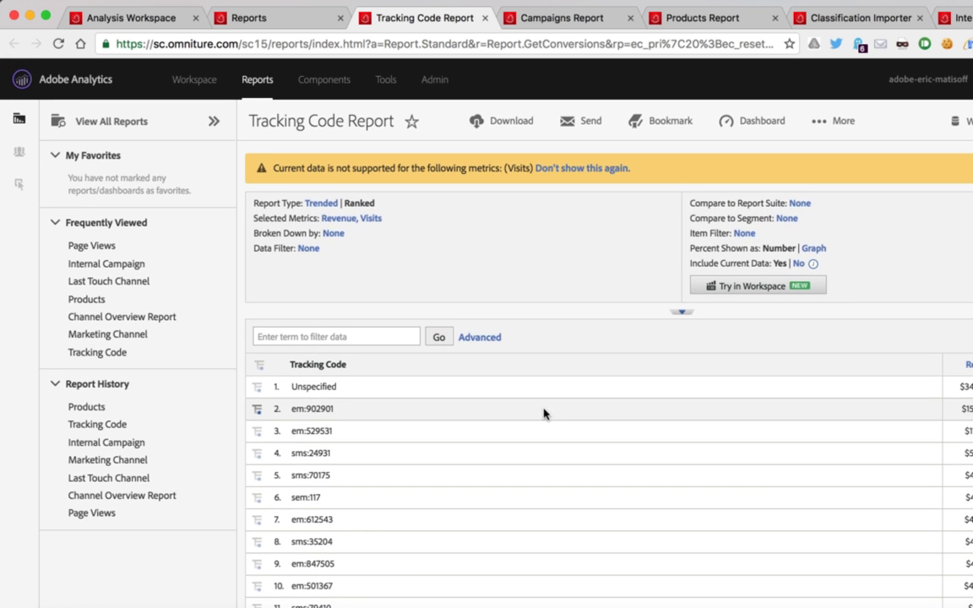
{"action": "left_click", "coordinate": [115, 122]}
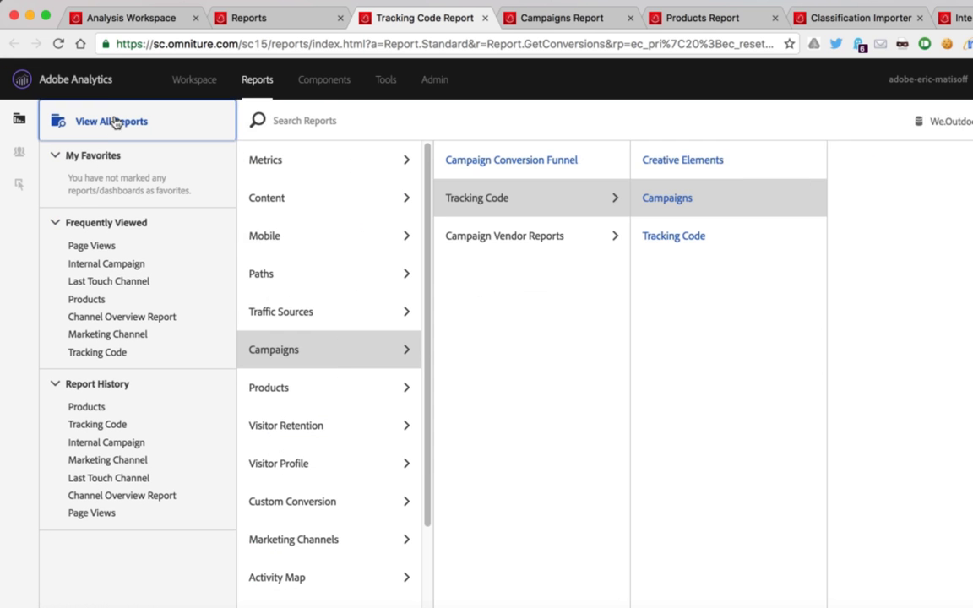
{"action": "left_click", "coordinate": [289, 347]}
{"action": "left_click", "coordinate": [488, 199]}
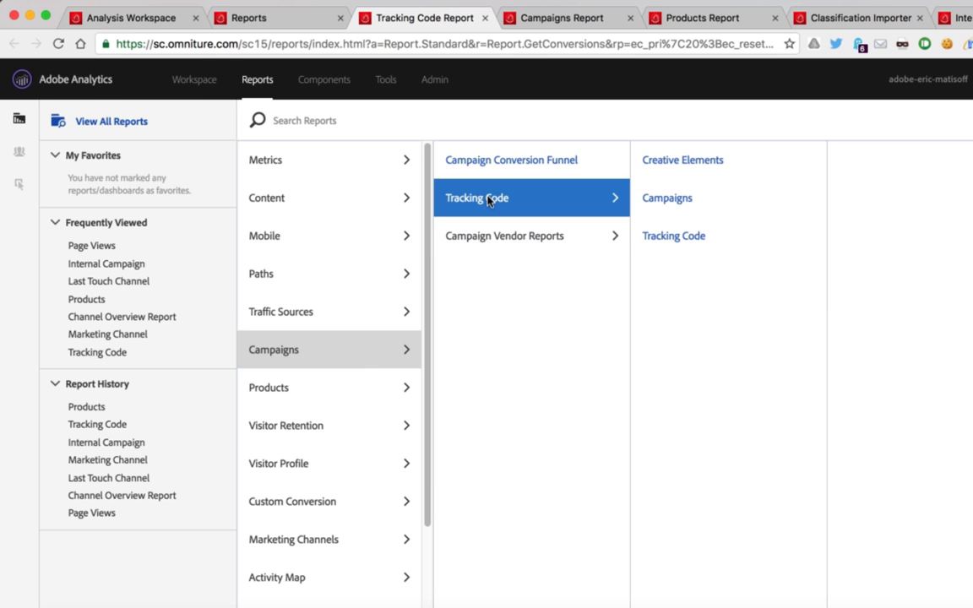
{"action": "left_click", "coordinate": [107, 118]}
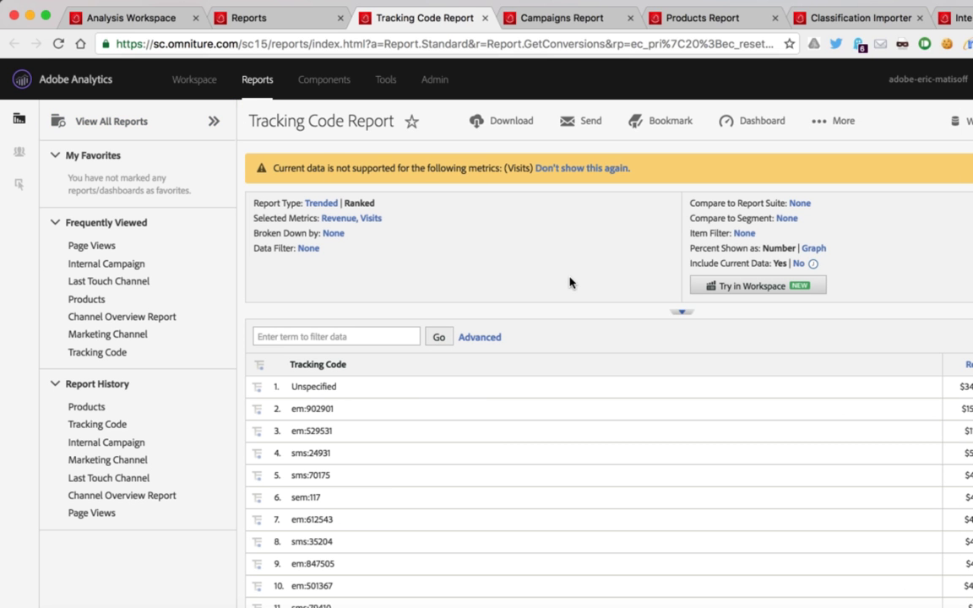
{"action": "left_click", "coordinate": [752, 287]}
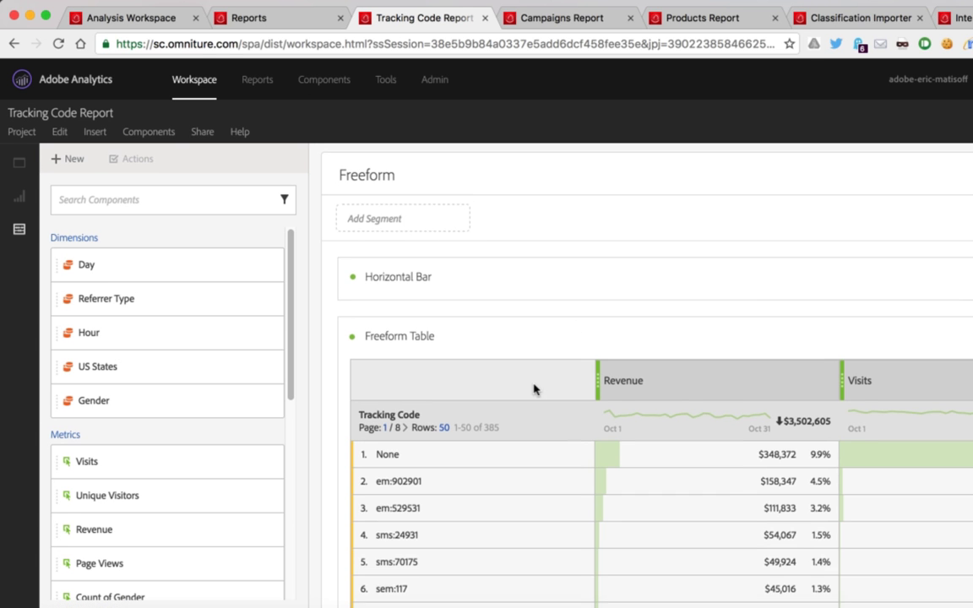
Search components for 'tracking code' and pick the Campaigns and Creative Elements (Tracking Code) dimensions.
{"action": "scroll", "coordinate": [534, 388], "scroll_direction": "down", "scroll_amount": 3}
{"action": "scroll", "coordinate": [534, 388], "scroll_direction": "down", "scroll_amount": 1}
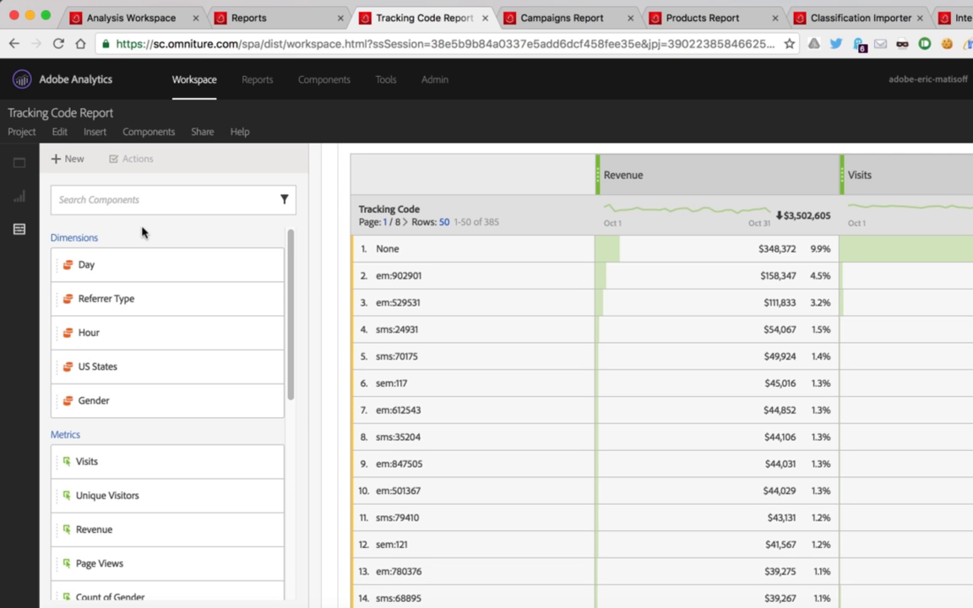
{"action": "left_click", "coordinate": [177, 197]}
{"action": "type", "text": "trackingco"}
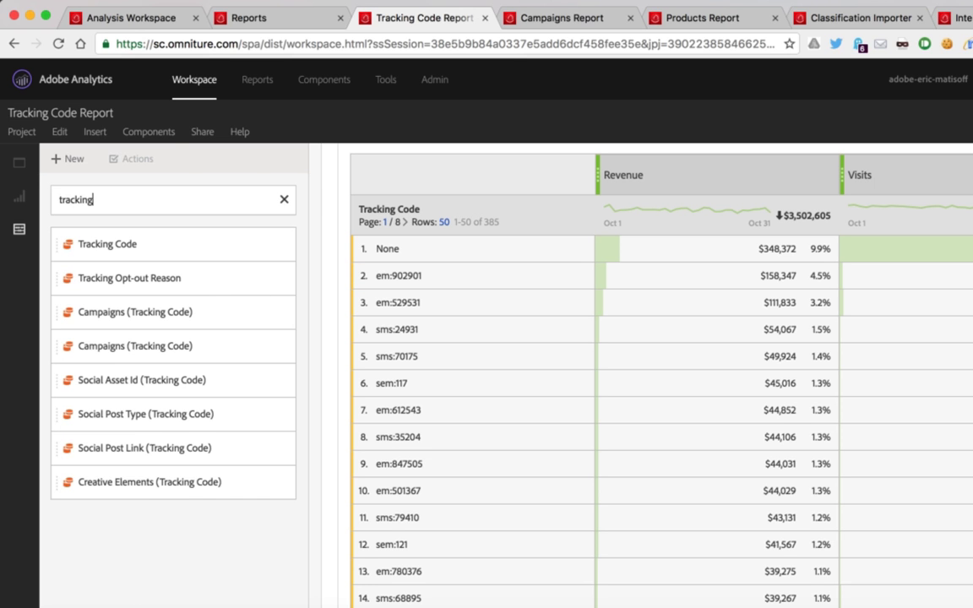
{"action": "key", "text": "BackSpace"}
{"action": "key", "text": "BackSpace"}
{"action": "type", "text": "code"}
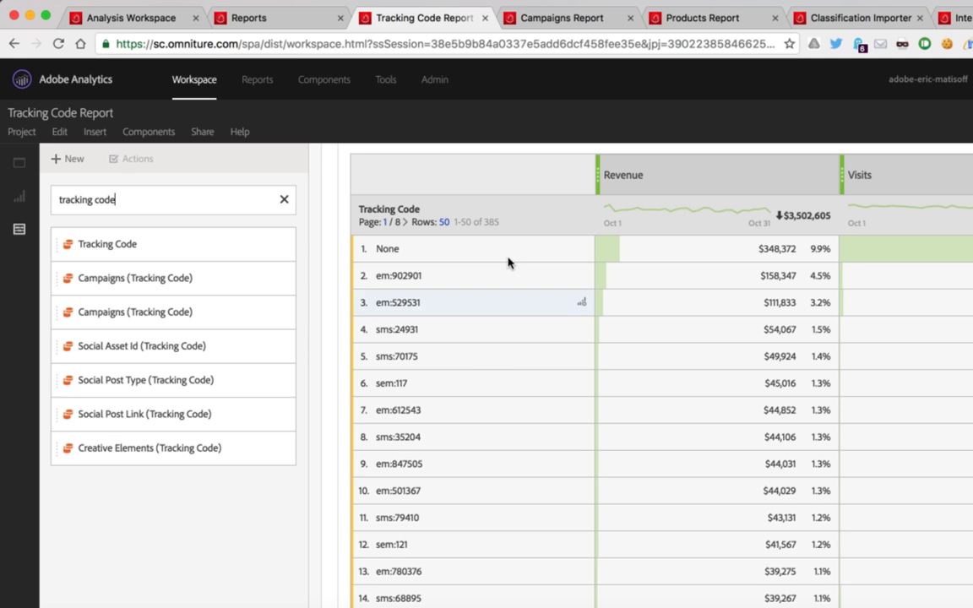
{"action": "left_click", "coordinate": [144, 278]}
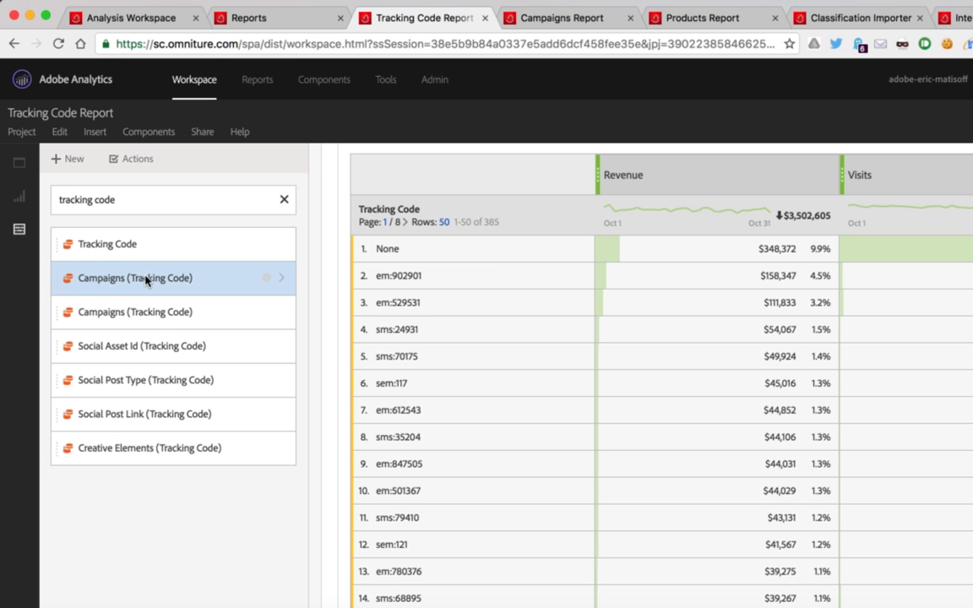
{"action": "left_click", "coordinate": [147, 448]}
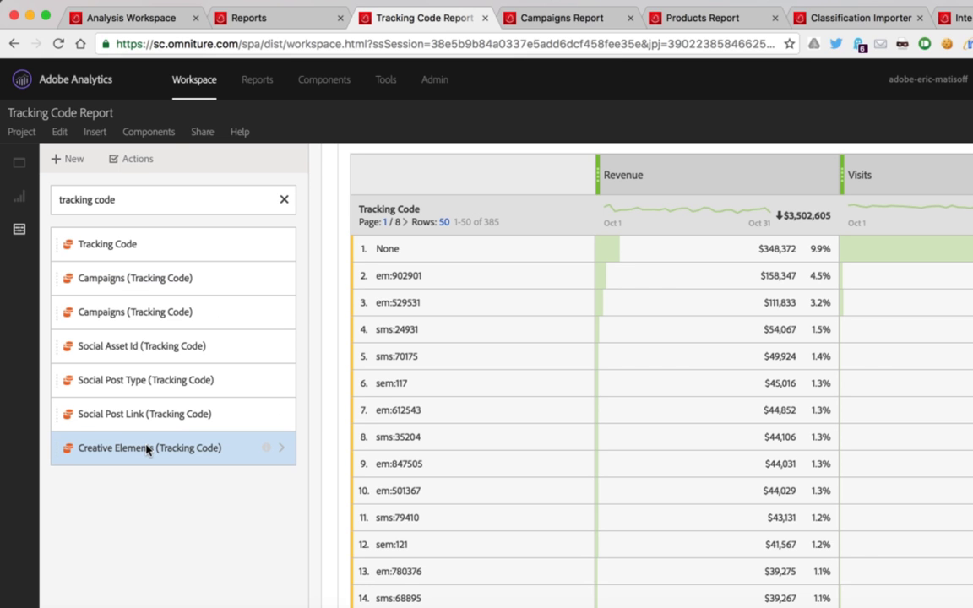
Replace the table's rows with the Creative Elements (Tracking Code) dimension.
{"action": "left_click_drag", "start_coordinate": [119, 449], "coordinate": [455, 216]}
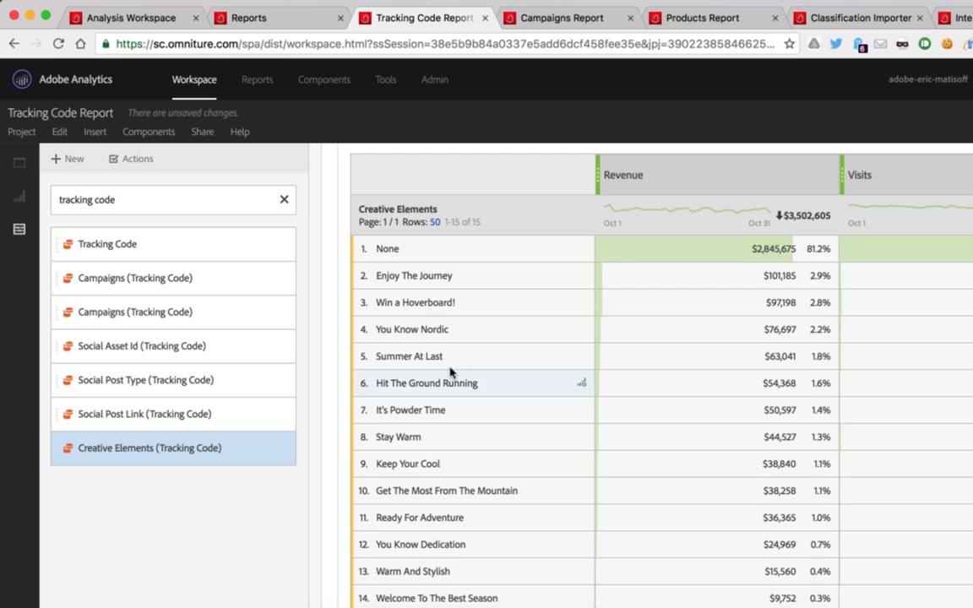
{"action": "scroll", "coordinate": [451, 374], "scroll_direction": "down", "scroll_amount": 2}
{"action": "scroll", "coordinate": [450, 371], "scroll_direction": "up", "scroll_amount": 3}
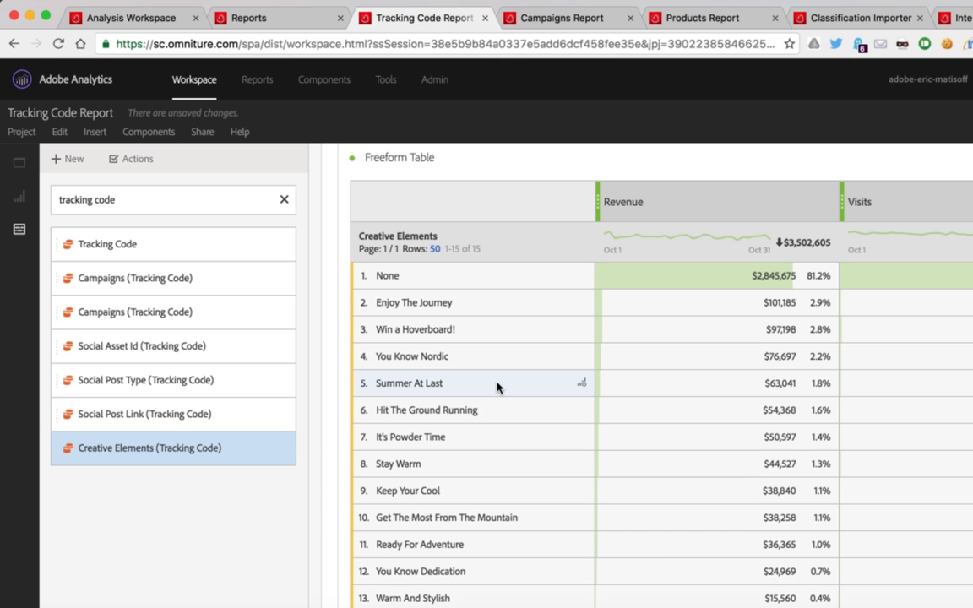
{"action": "scroll", "coordinate": [497, 387], "scroll_direction": "down", "scroll_amount": 2}
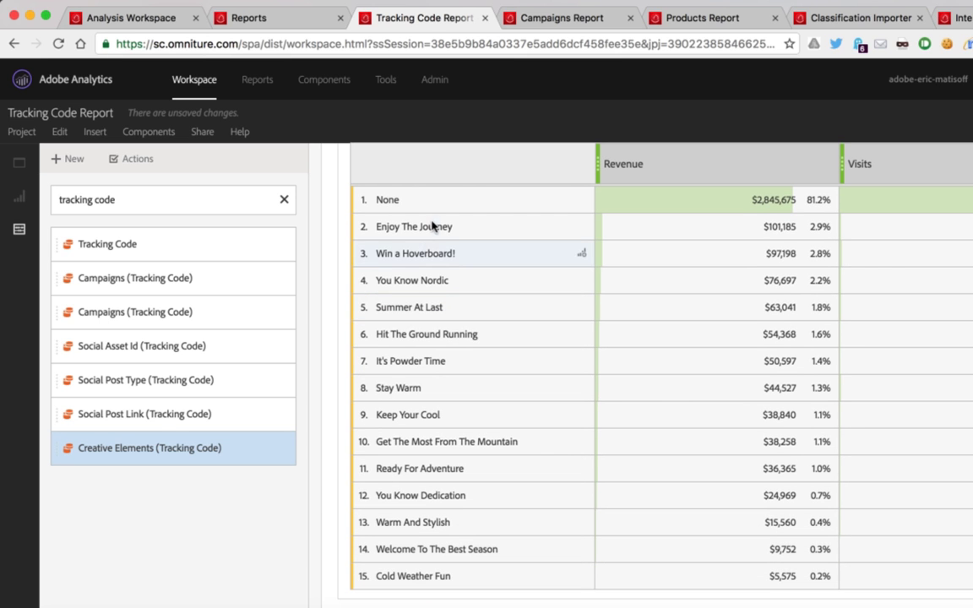
Break down the Enjoy The Journey row by Tracking Code.
{"action": "left_click", "coordinate": [432, 225]}
{"action": "left_click", "coordinate": [486, 309]}
{"action": "left_click", "coordinate": [441, 233]}
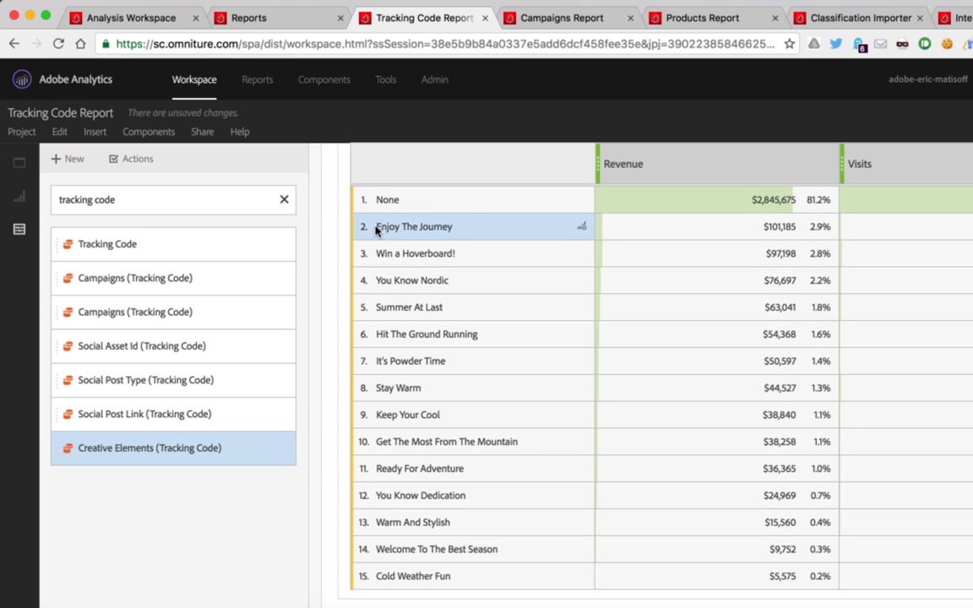
{"action": "left_click_drag", "start_coordinate": [114, 241], "coordinate": [414, 223]}
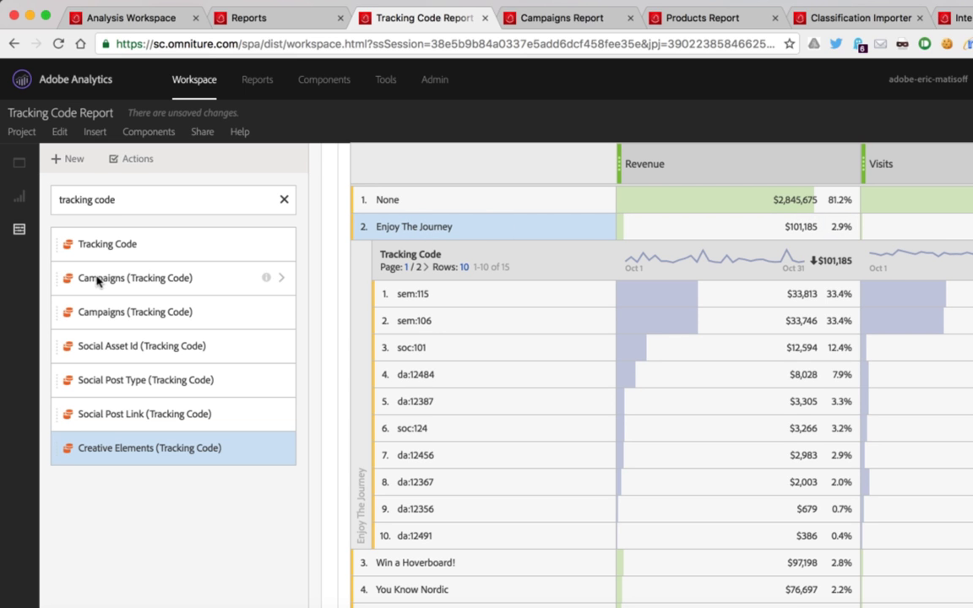
Swap the Enjoy The Journey breakdown to Campaigns (Tracking Code), then remove it entirely.
{"action": "left_click_drag", "start_coordinate": [93, 280], "coordinate": [437, 265]}
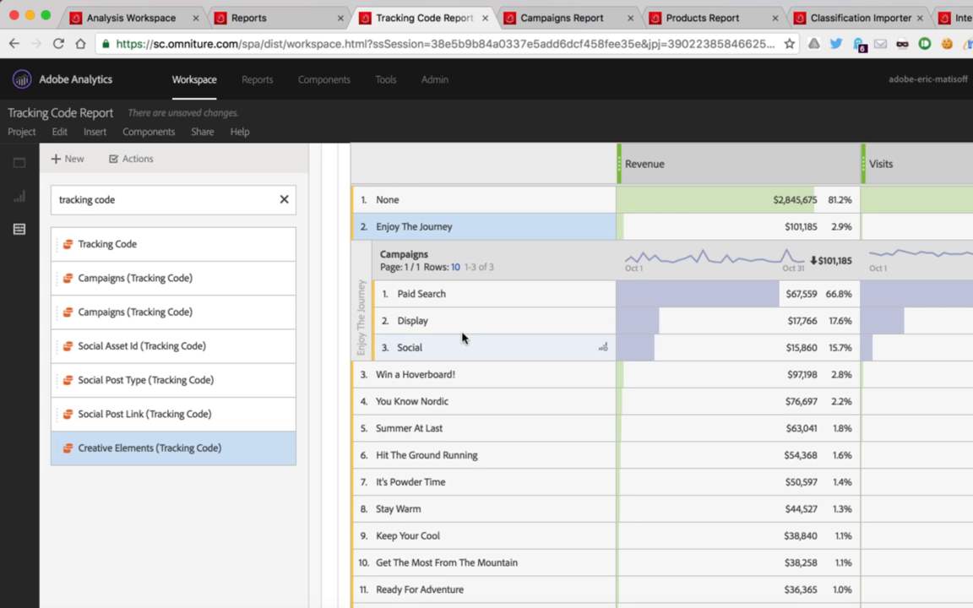
{"action": "left_click", "coordinate": [596, 259]}
{"action": "left_click", "coordinate": [495, 207]}
{"action": "scroll", "coordinate": [475, 317], "scroll_direction": "up", "scroll_amount": 2}
{"action": "scroll", "coordinate": [475, 318], "scroll_direction": "up", "scroll_amount": 1}
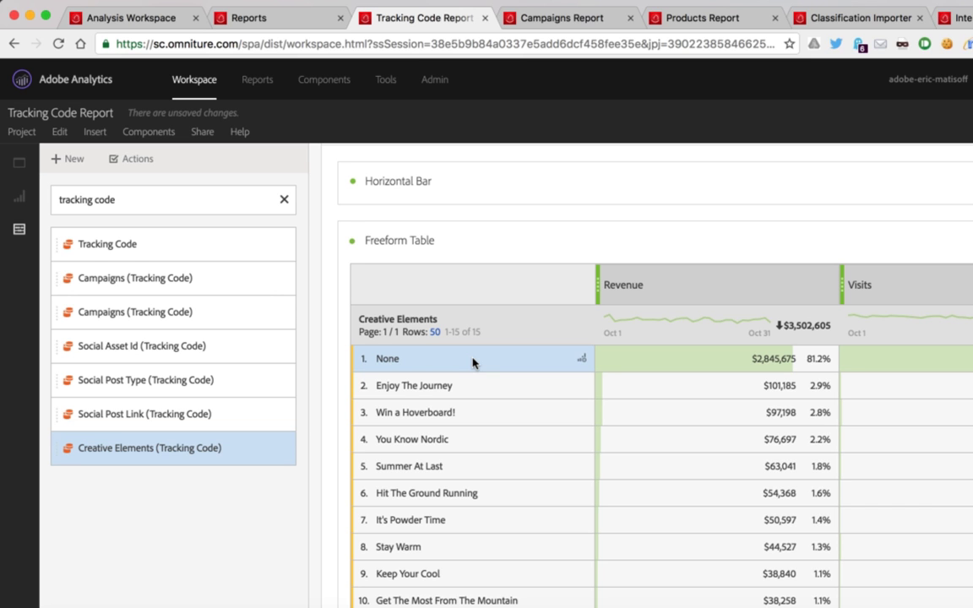
Break down the None creative element by Tracking Code and select codes starting at em:902901.
{"action": "left_click_drag", "start_coordinate": [105, 244], "coordinate": [399, 350]}
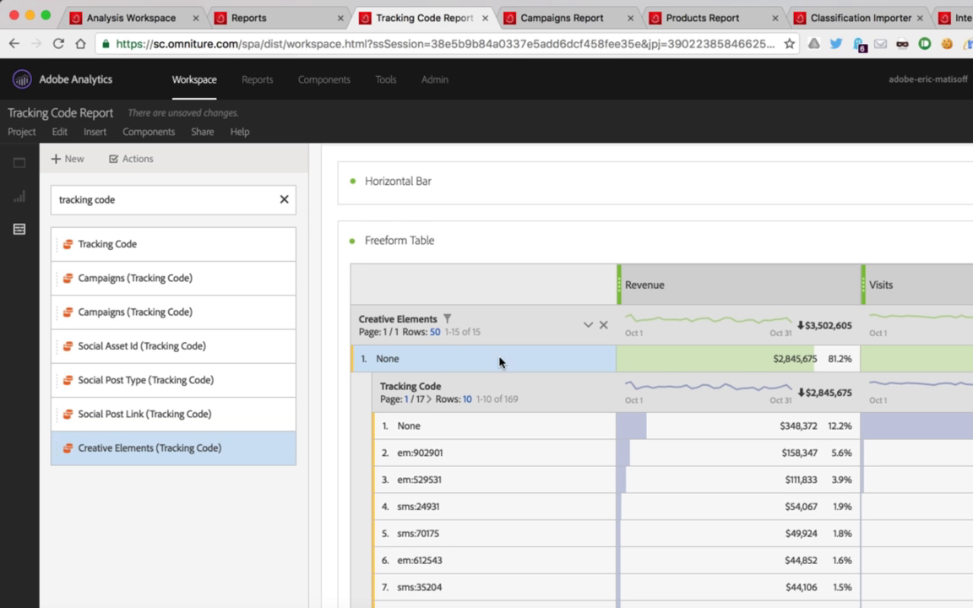
{"action": "scroll", "coordinate": [504, 467], "scroll_direction": "down", "scroll_amount": 5}
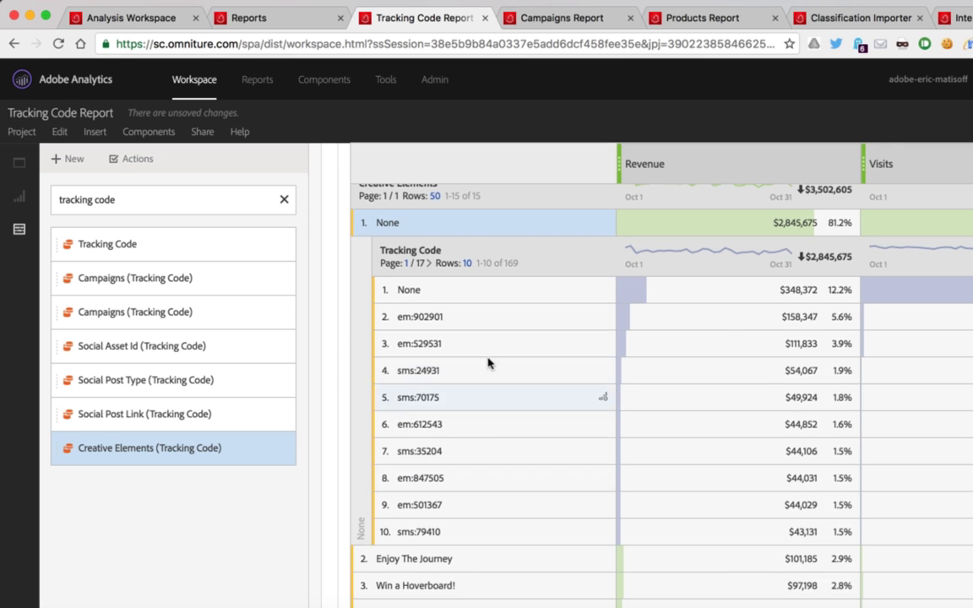
{"action": "left_click", "coordinate": [487, 316]}
{"action": "left_click", "coordinate": [428, 529], "text": "shift"}
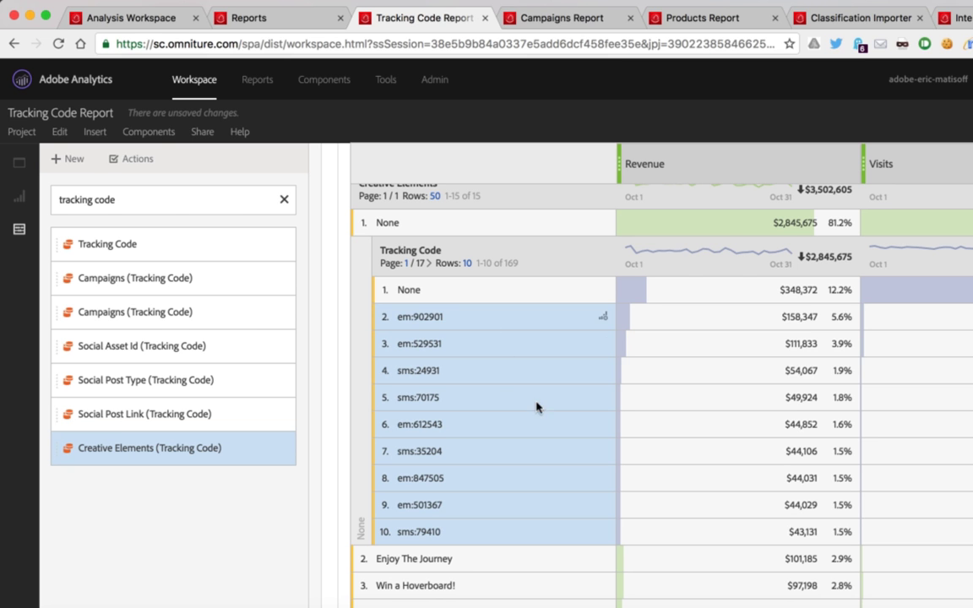
{"action": "key", "text": "super+c"}
{"action": "left_click", "coordinate": [581, 606]}
Find em:902901 in the Excel sheet and select its creative element and campaign cells.
{"action": "left_click", "coordinate": [377, 393]}
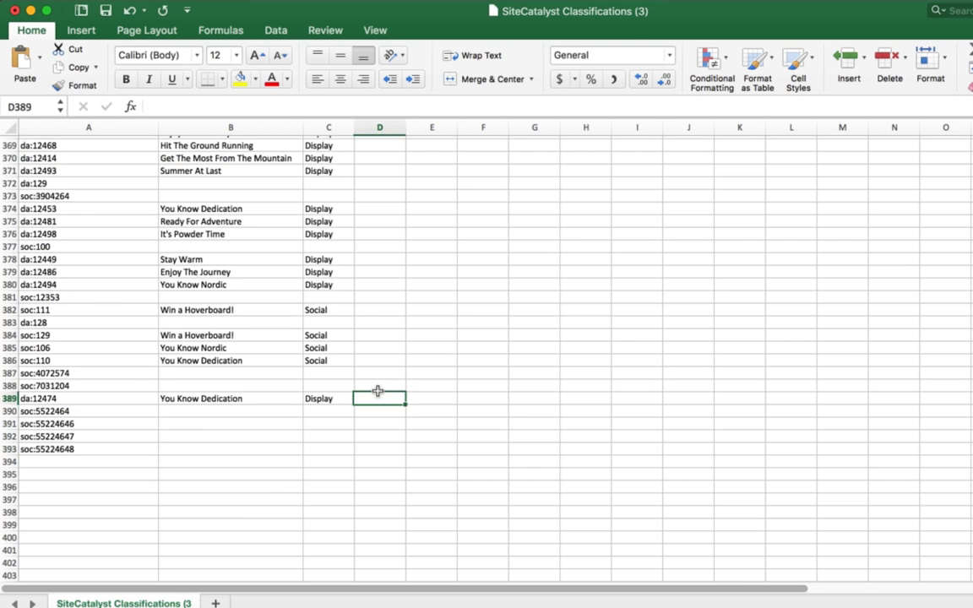
{"action": "key", "text": "super+Tab"}
{"action": "left_click", "coordinate": [447, 316]}
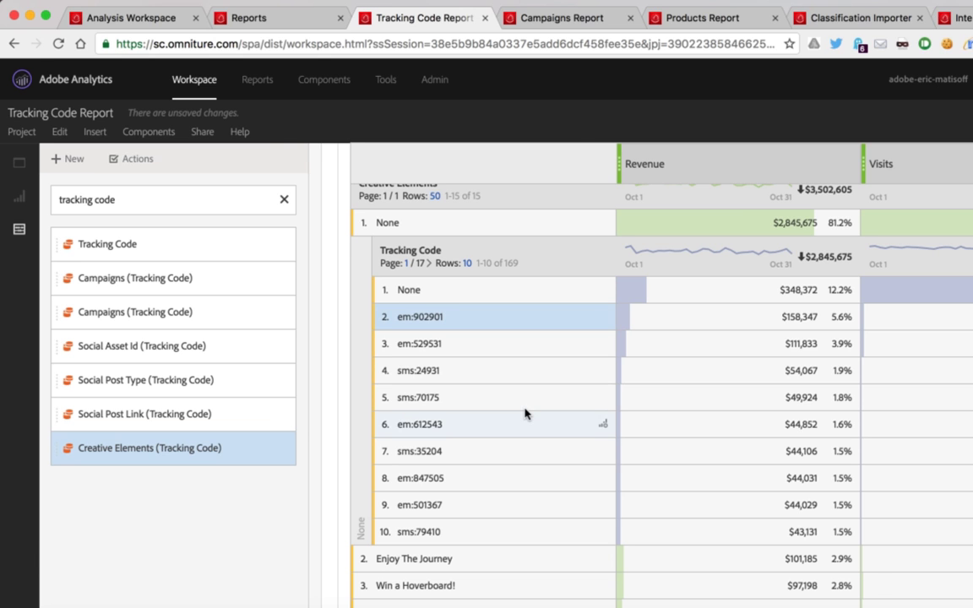
{"action": "key", "text": "super+Tab"}
{"action": "key", "text": "super+f"}
{"action": "key", "text": "super+v"}
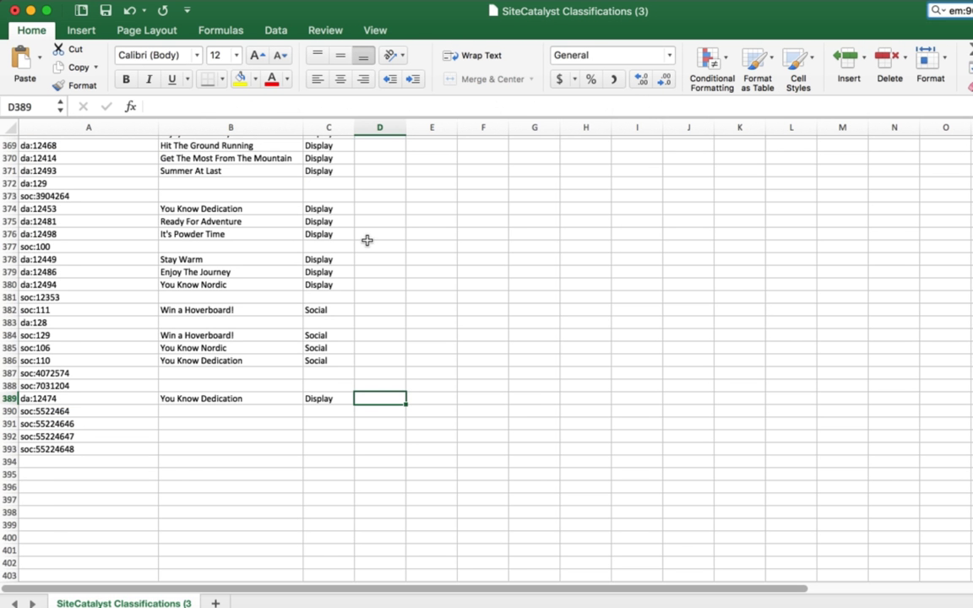
{"action": "key", "text": "Return"}
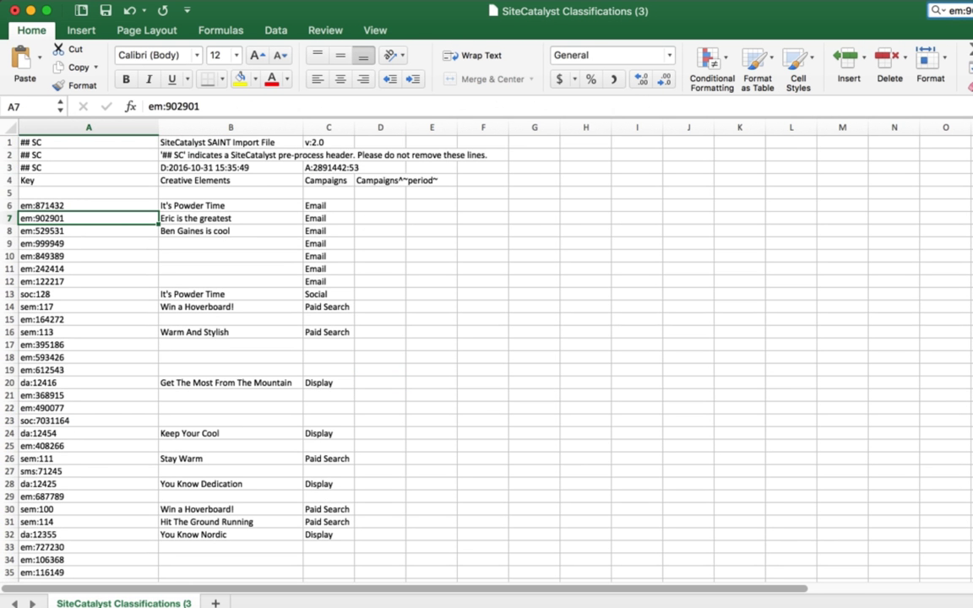
{"action": "left_click", "coordinate": [231, 218]}
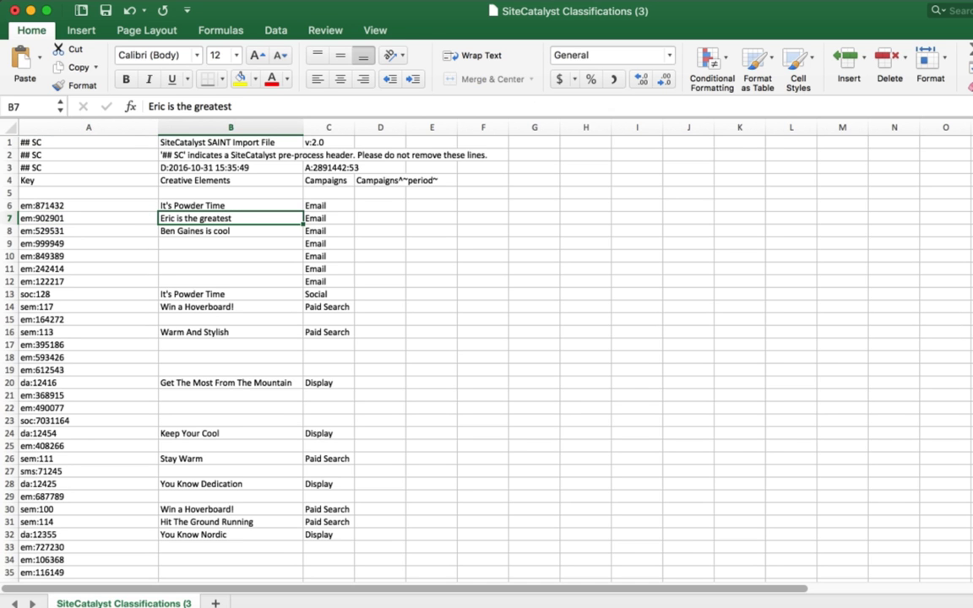
{"action": "key", "text": "shift+Right"}
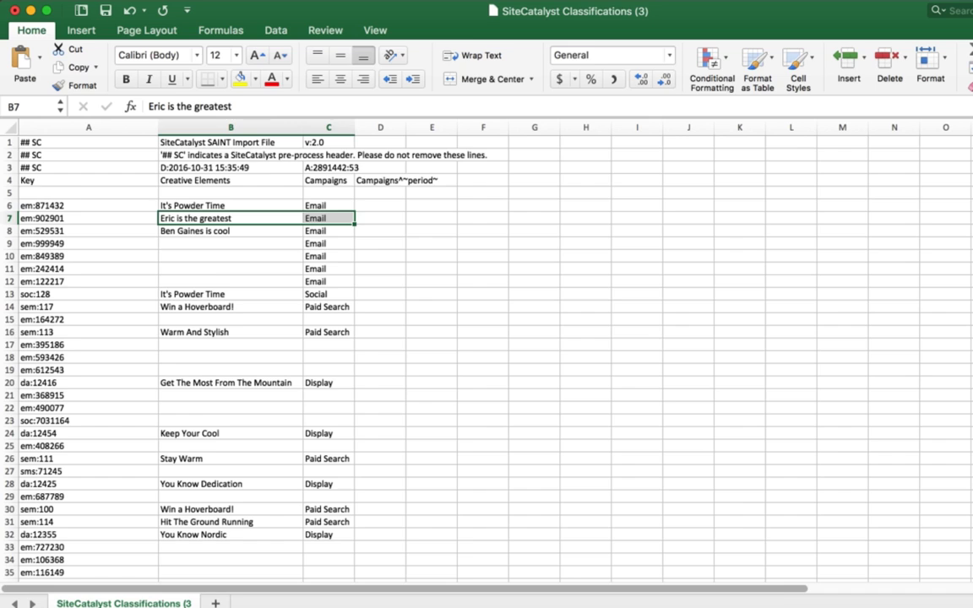
{"action": "key", "text": "super+Tab"}
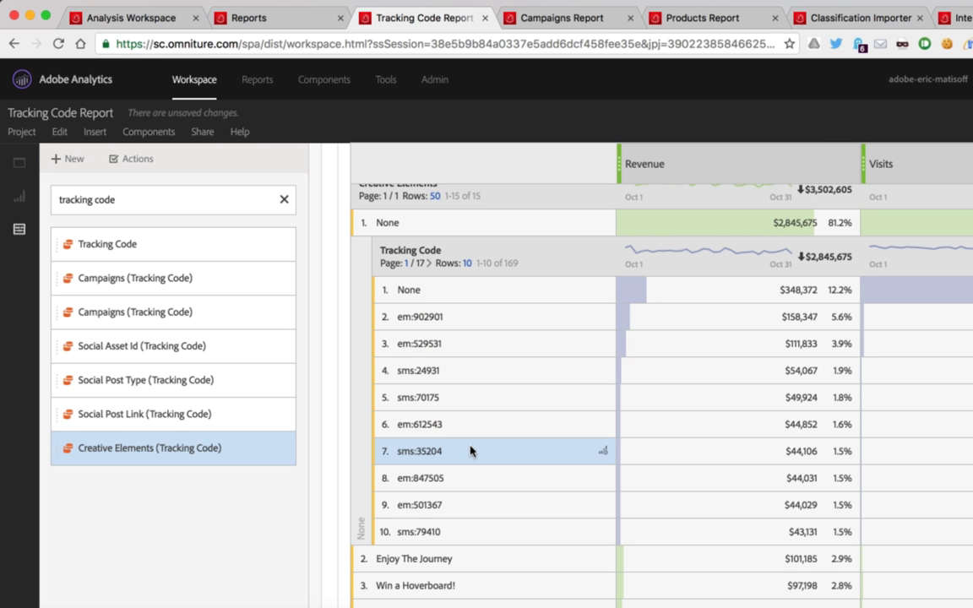
Find sms:35204 in the Excel sheet and select its creative element and campaign cells.
{"action": "key", "text": "super+Tab"}
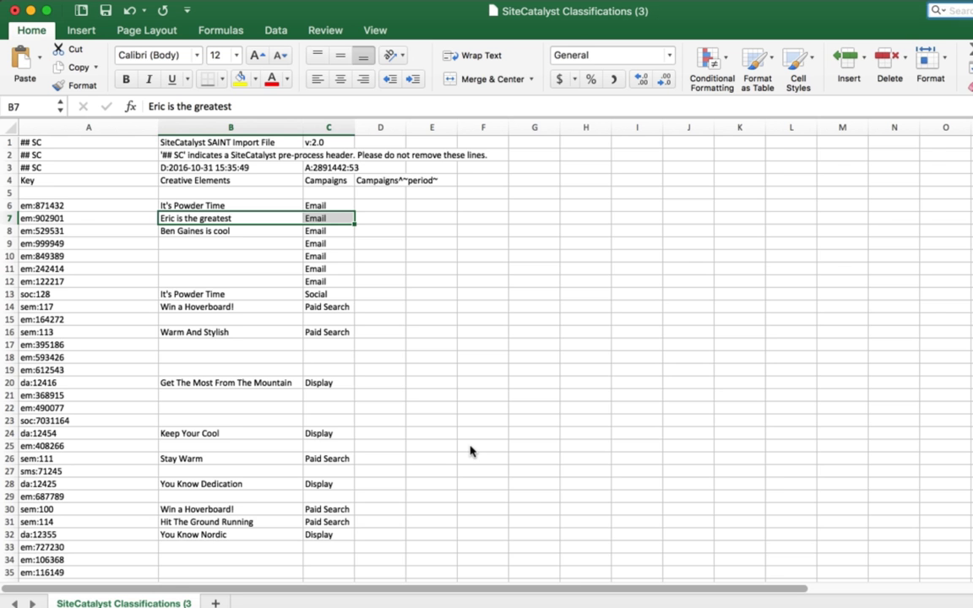
{"action": "key", "text": "Left"}
{"action": "key", "text": "super+f"}
{"action": "key", "text": "super+v"}
{"action": "key", "text": "Return"}
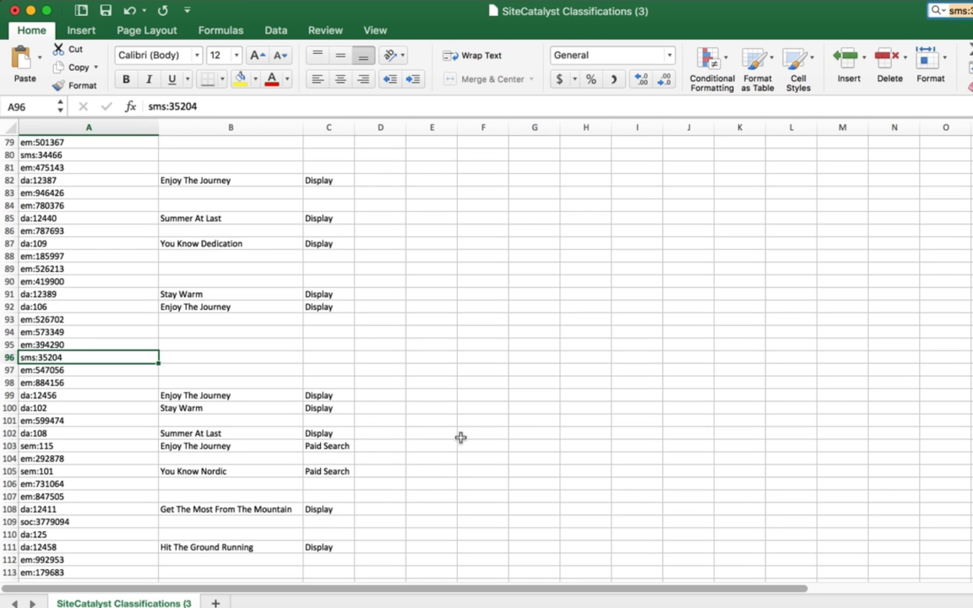
{"action": "key", "text": "Right"}
{"action": "key", "text": "shift+Right"}
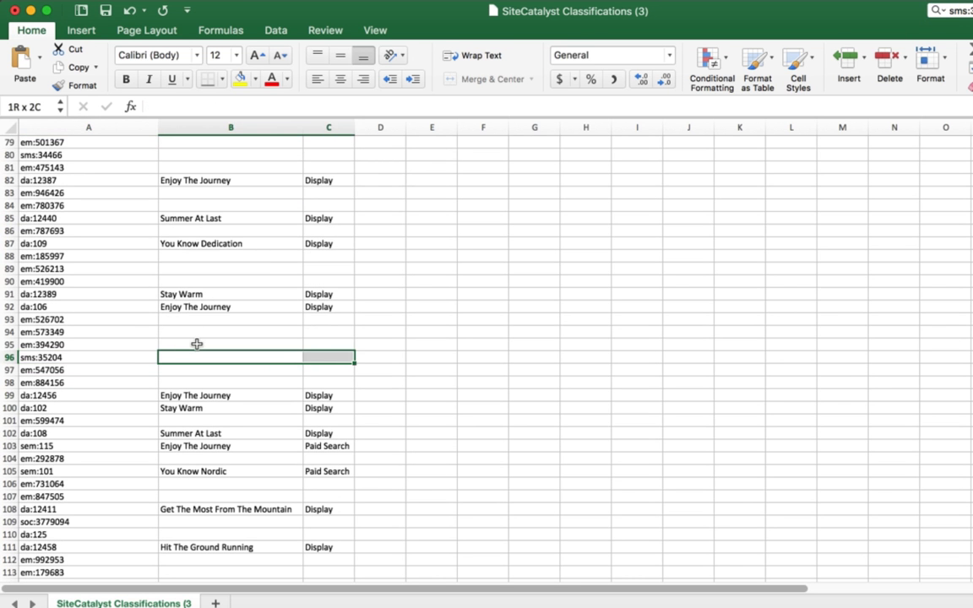
{"action": "key", "text": "super+Tab"}
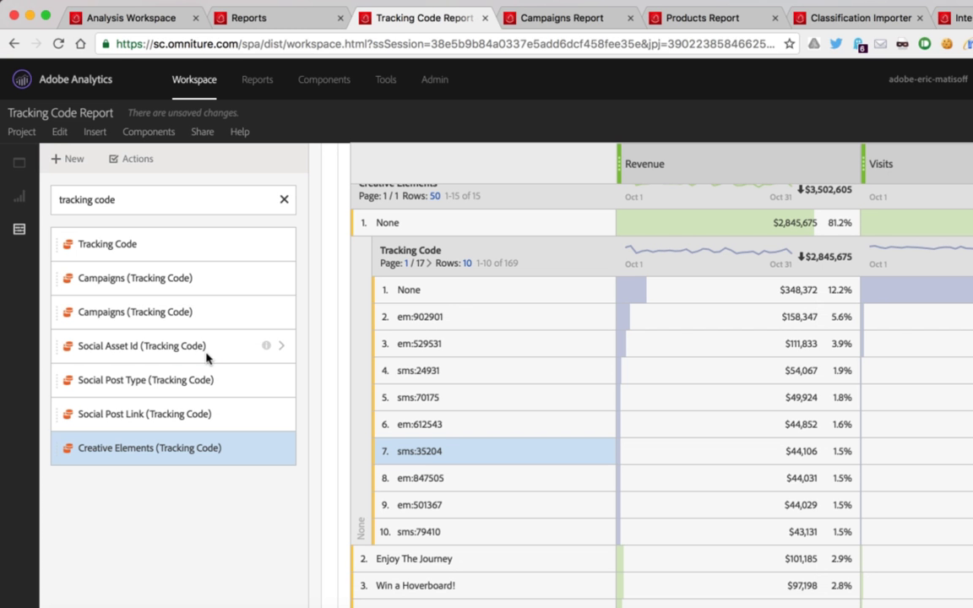